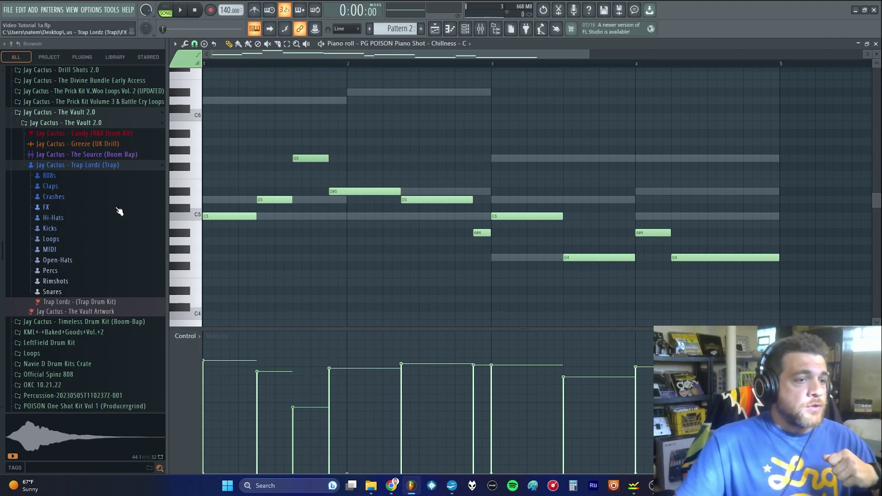
Play the melody pattern and audition the 808 samples in the Trap Lordz kit's 808s folder, from Bandoz to Joker
left_click(65, 178)
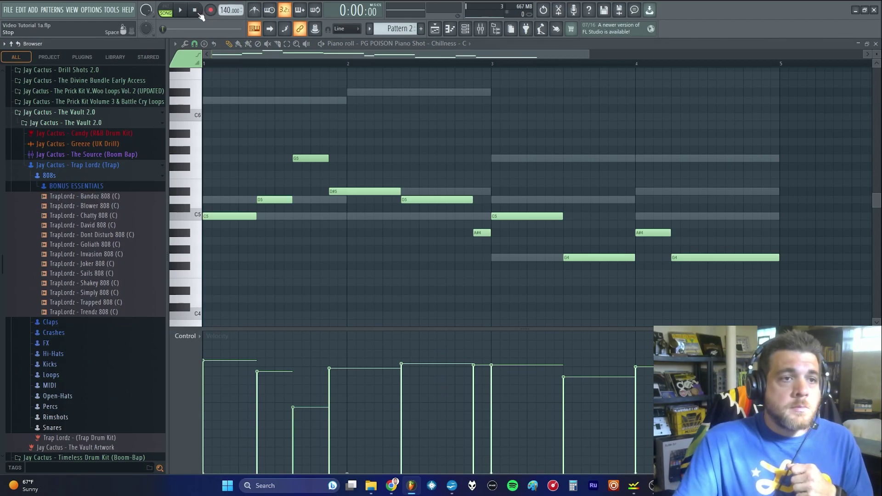
left_click(92, 197)
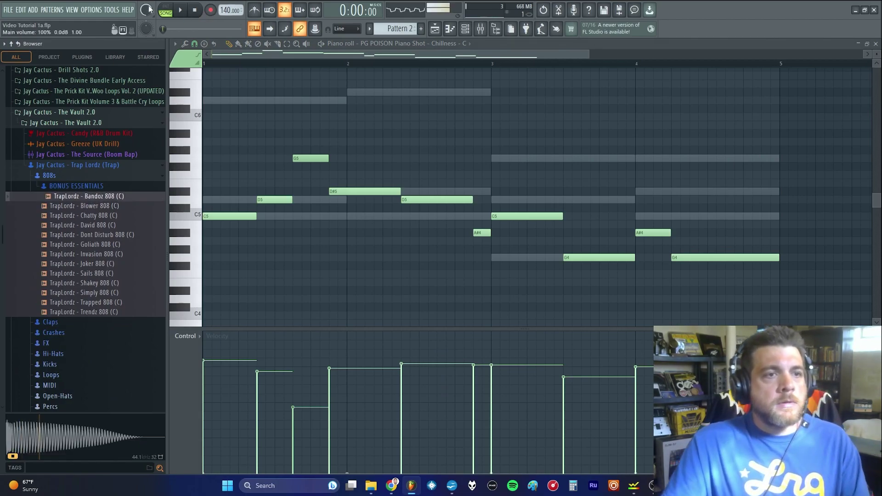
left_click(181, 11)
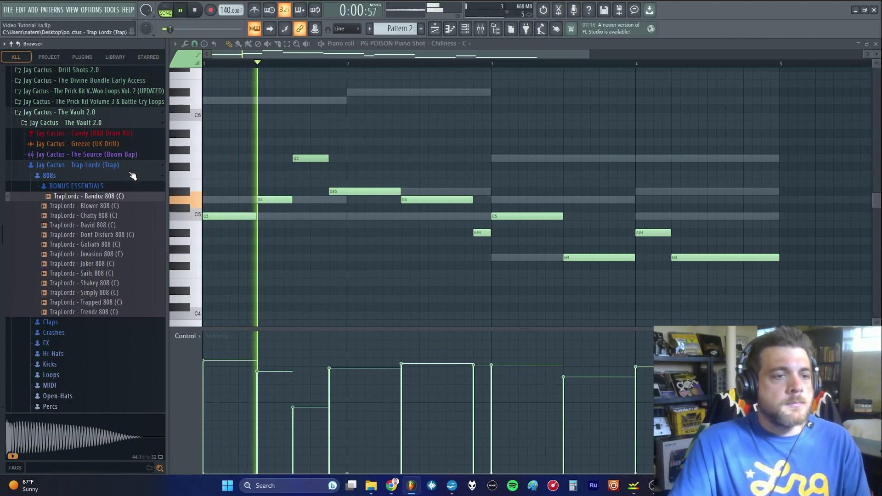
left_click(112, 207)
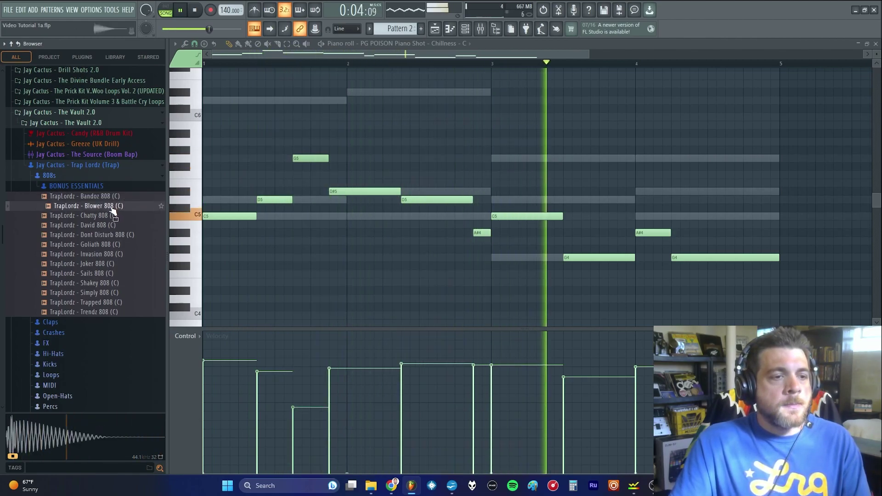
left_click(112, 216)
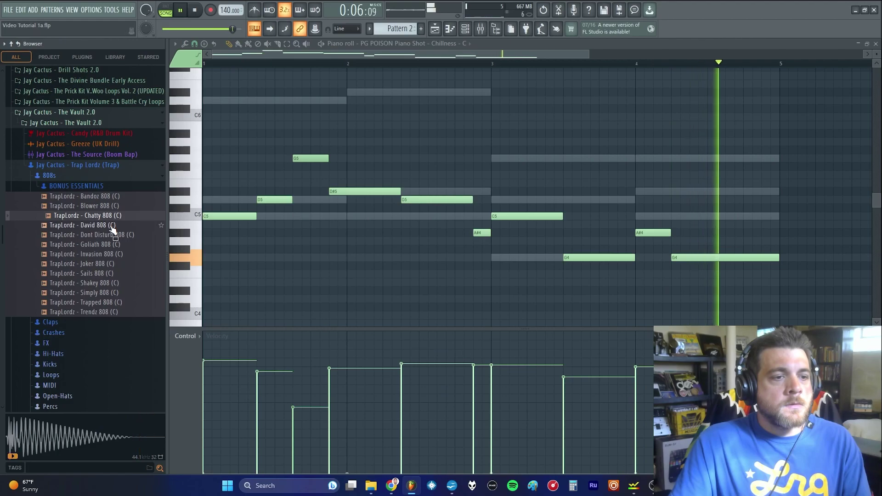
left_click(112, 226)
left_click(109, 216)
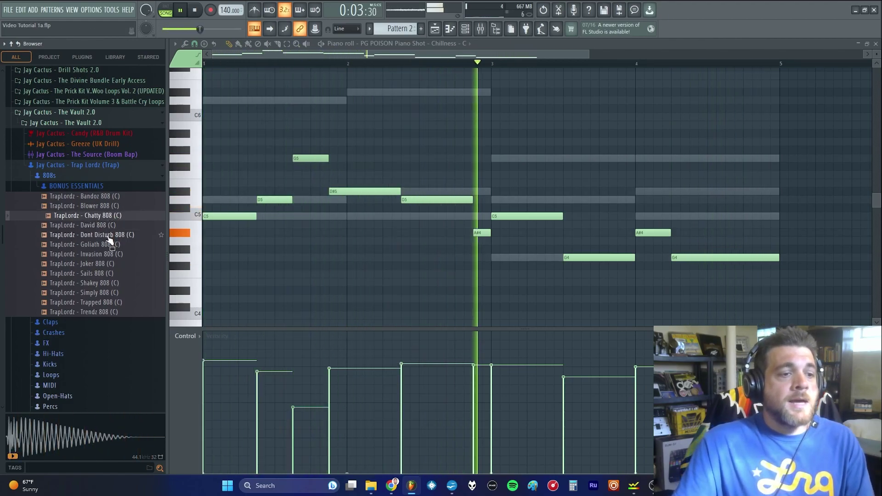
left_click(109, 235)
left_click(105, 246)
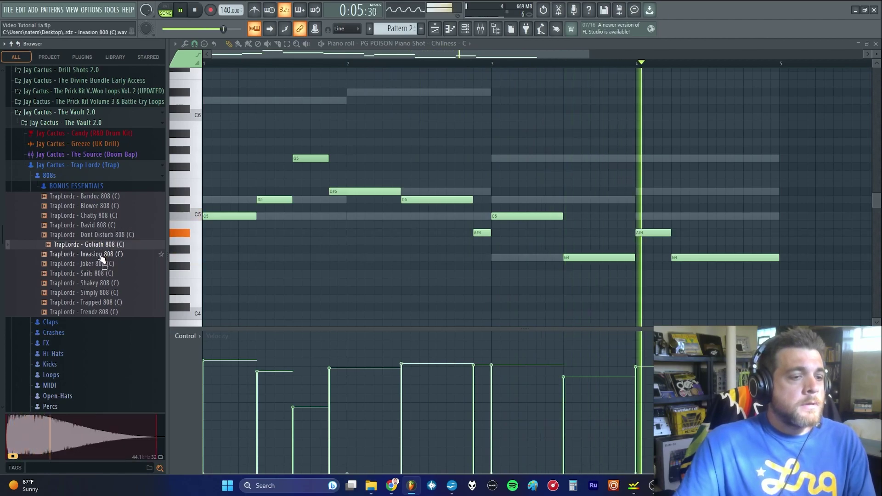
left_click(102, 256)
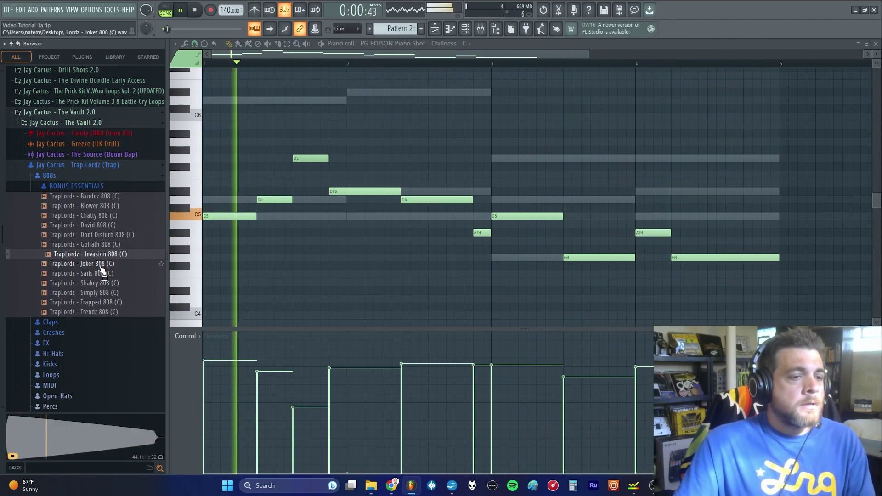
left_click(102, 266)
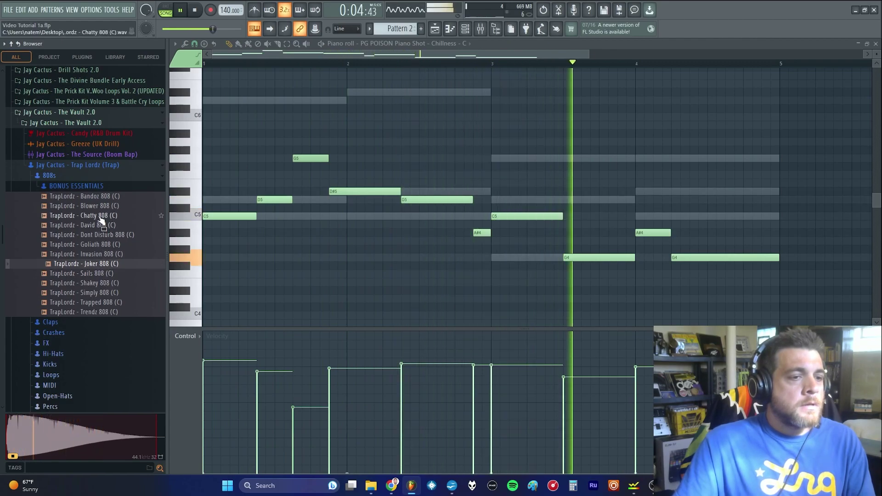
key("Up")
key("Up")
key("Up")
key("Up")
key("Up")
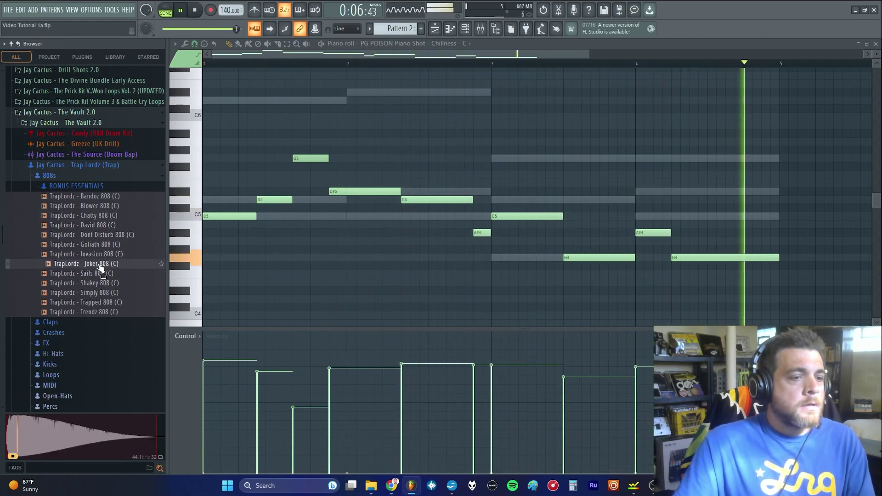
Preview the TrapLordz - Sails 808 sample and load it into a new channel
left_click(98, 275)
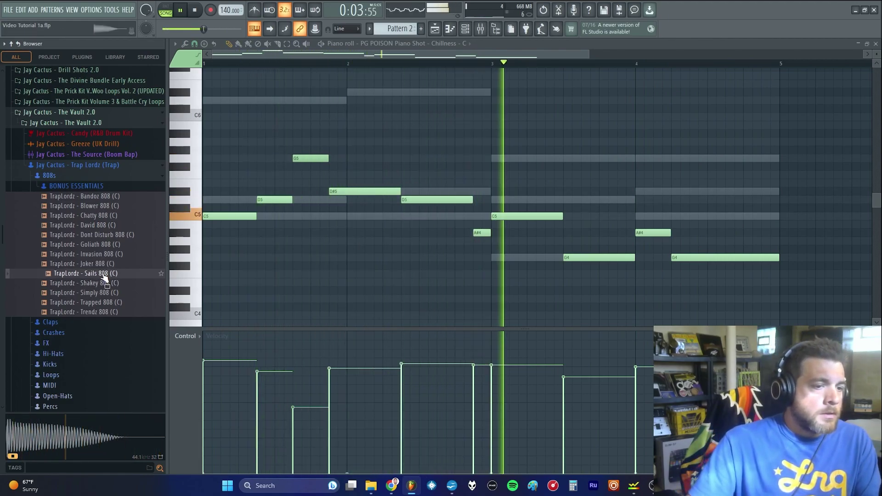
right_click(103, 275)
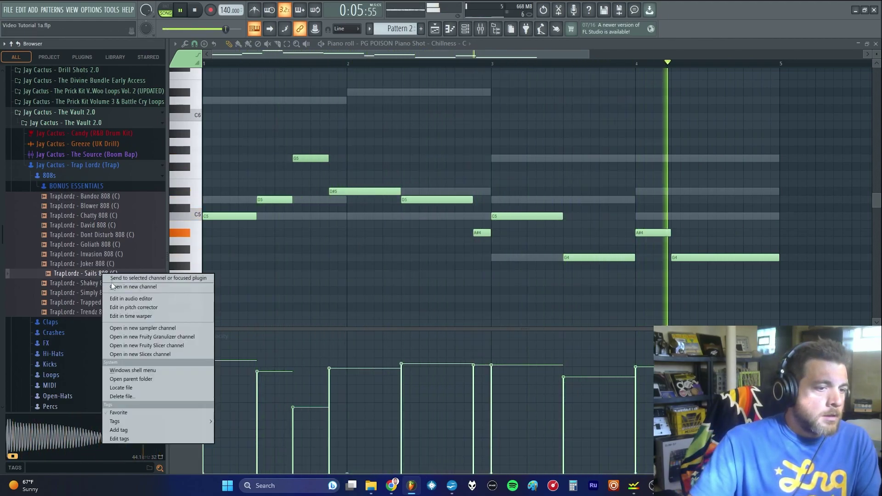
left_click(111, 286)
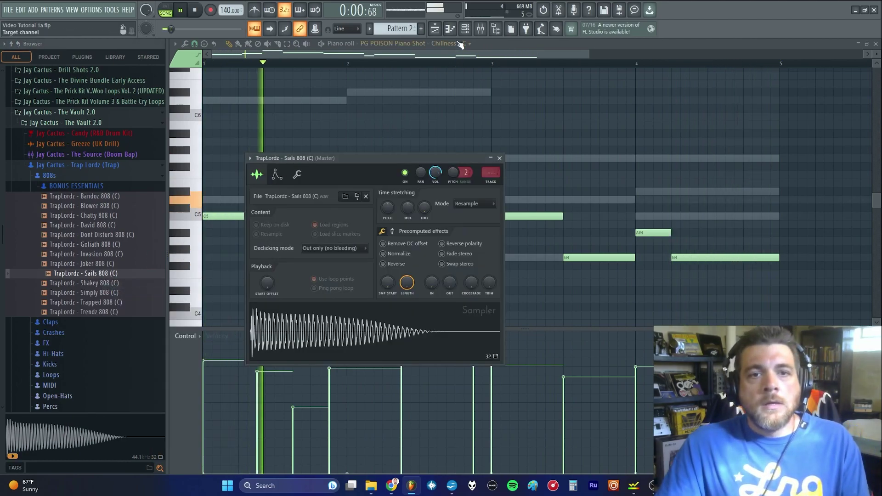
Open the Sails 808 channel's piano roll and extend a C5 note from the start of bar 1 across the whole bar
left_click(470, 34)
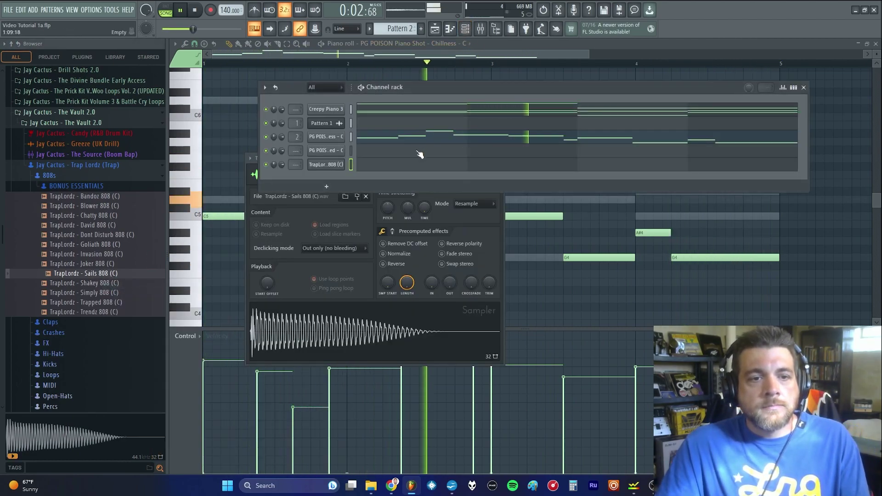
left_click(377, 170)
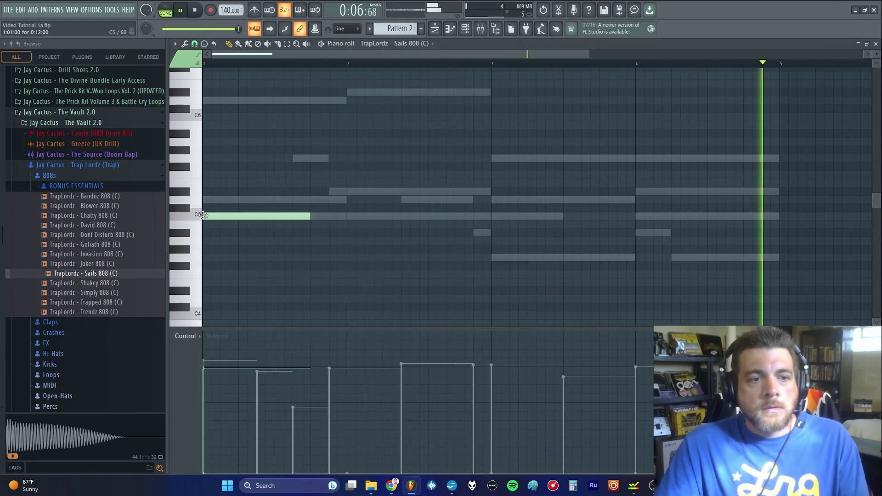
left_click_drag(311, 217, 345, 218)
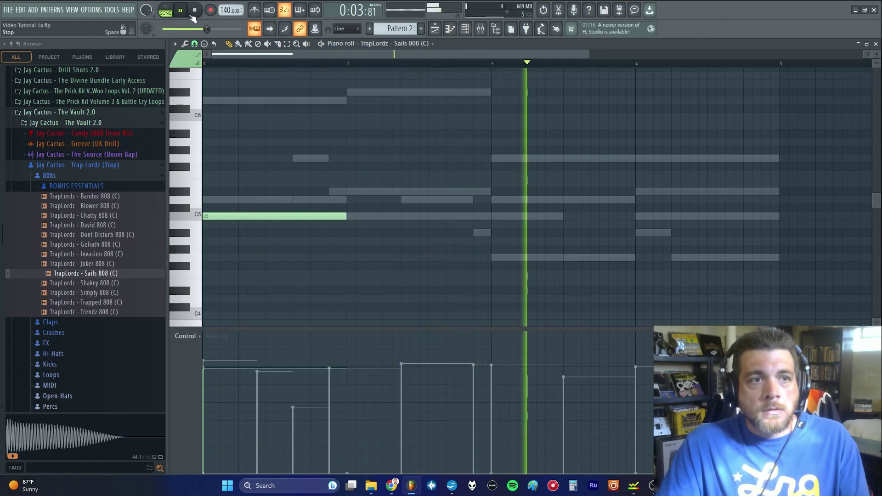
Check the root note in the Sails 808 channel's envelope and instrument settings, and return to the piano roll
left_click(469, 30)
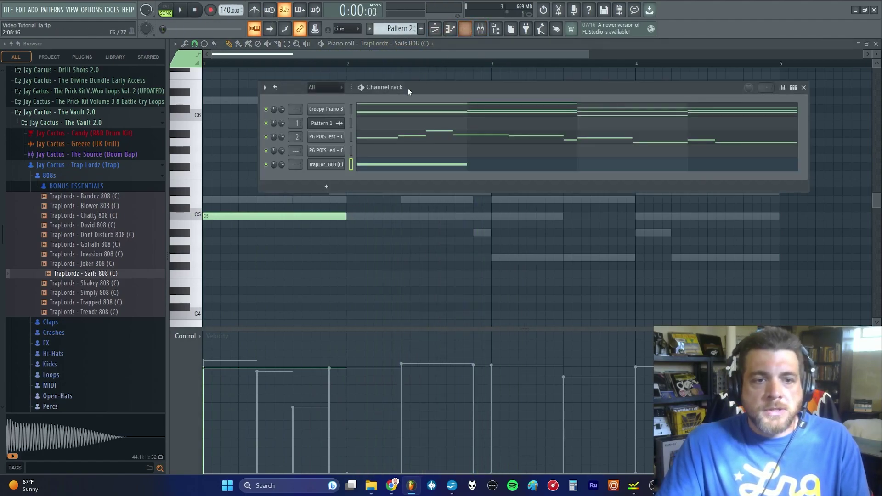
left_click(328, 166)
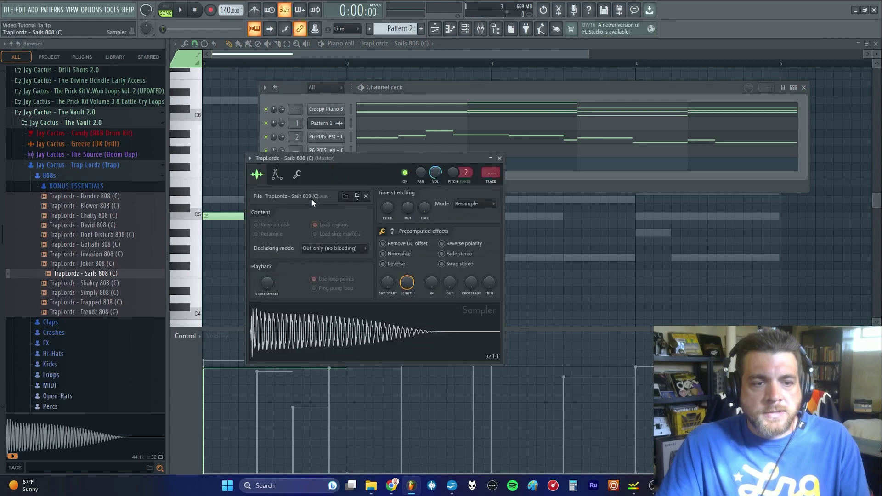
left_click(277, 175)
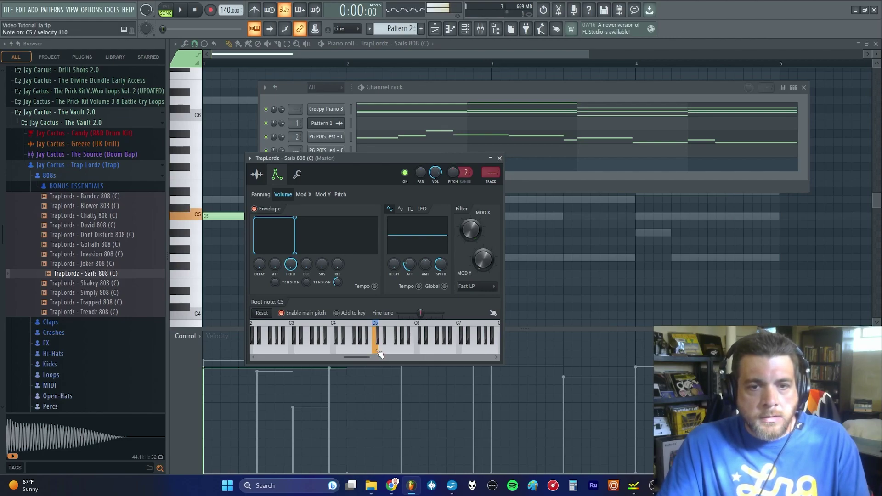
left_click(499, 158)
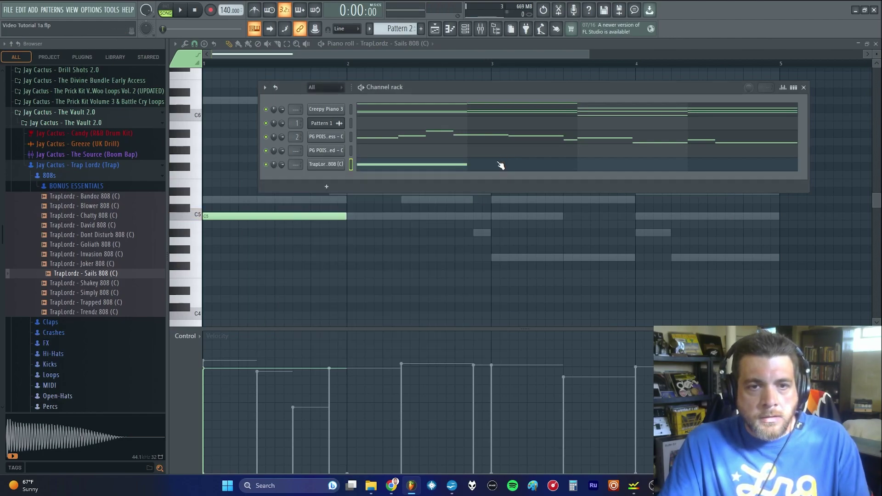
left_click(465, 30)
During playback, split bar 1 into a 12-step and a 4-step C5 note, and add a C5 note spanning bar 2
left_click(185, 13)
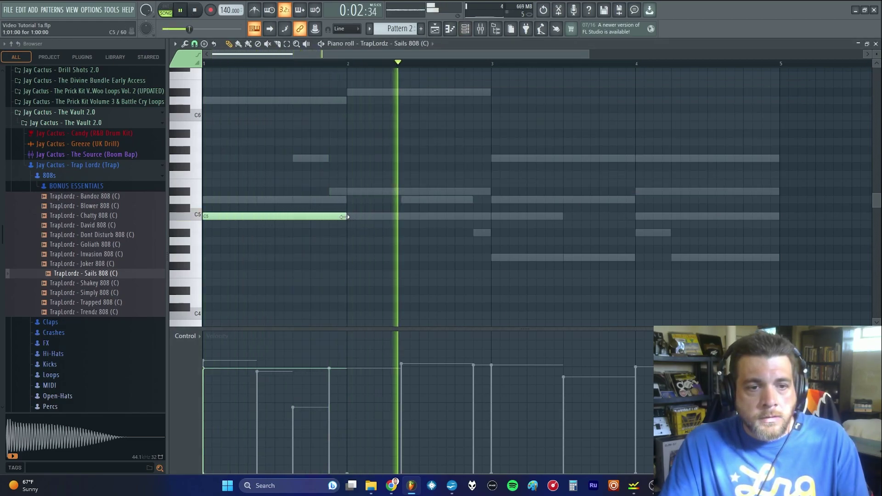
left_click_drag(347, 217, 310, 224)
left_click(313, 217)
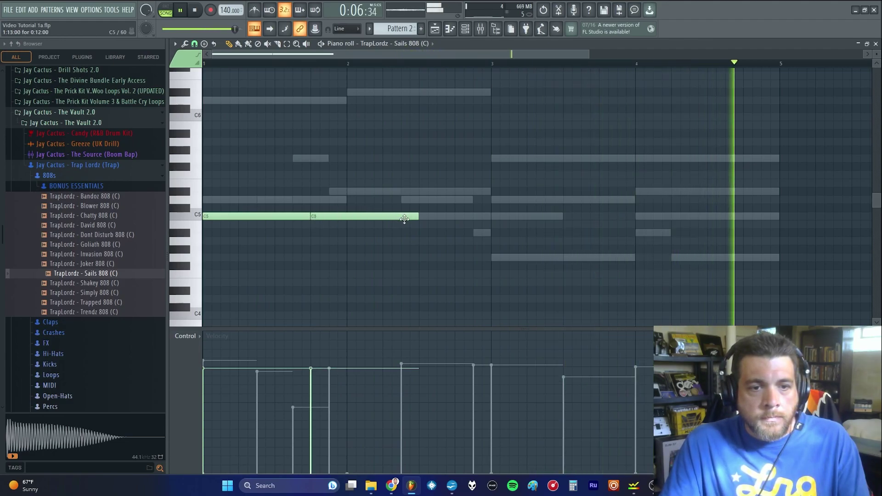
left_click_drag(416, 219, 346, 218)
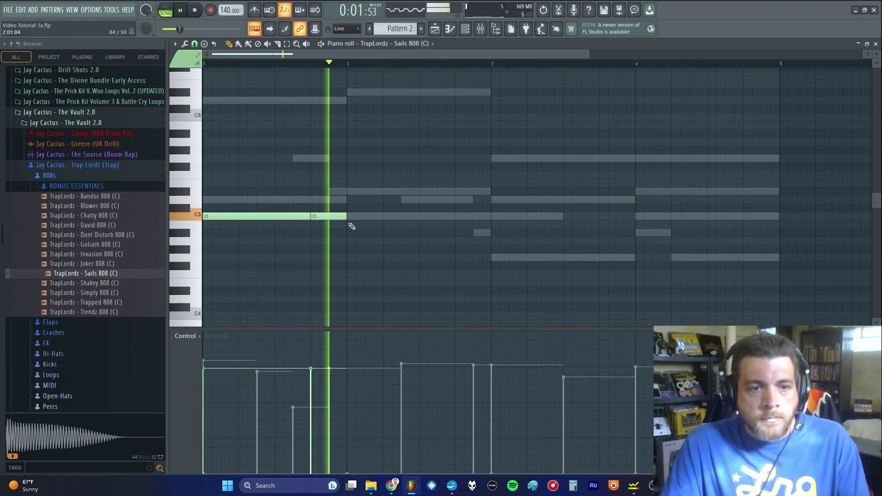
left_click(348, 217)
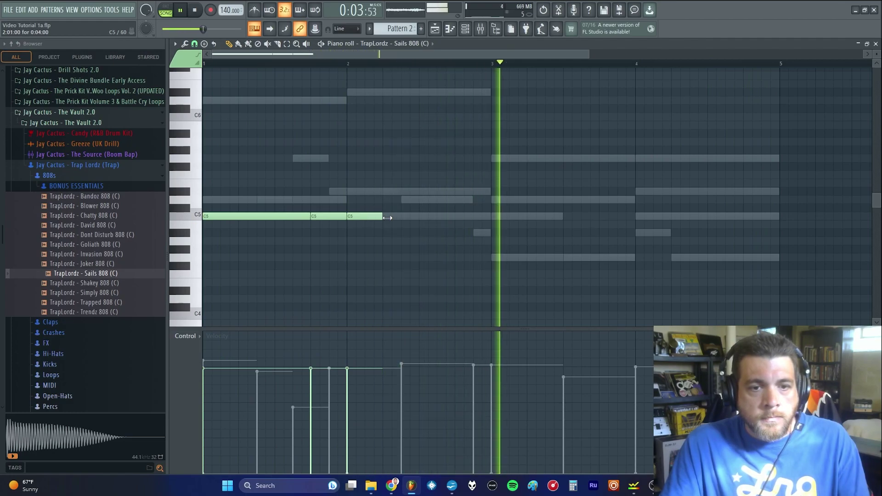
left_click_drag(381, 217, 486, 225)
Rework bar 1 into a 14-step C5 note followed by a 2-step C5 note starting at step 15
mouse_move(347, 219)
left_mouse_down()
mouse_move(332, 218)
mouse_move(346, 216)
left_mouse_up()
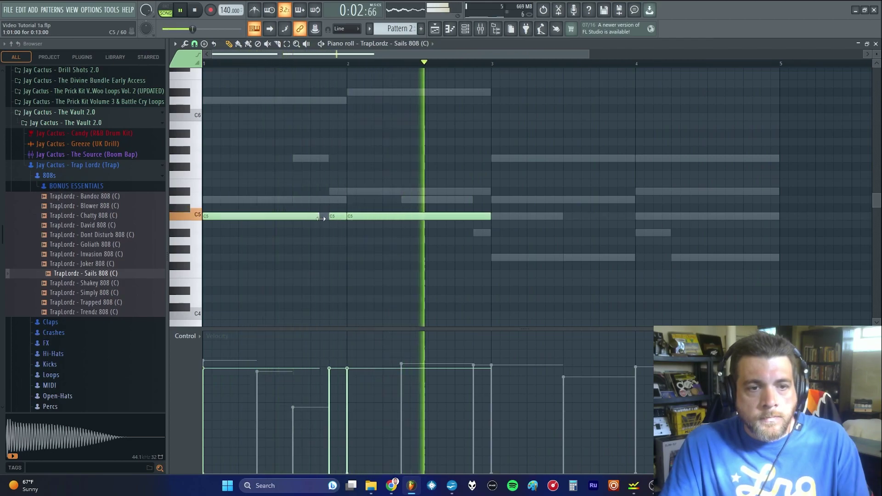
left_click_drag(335, 217, 316, 217)
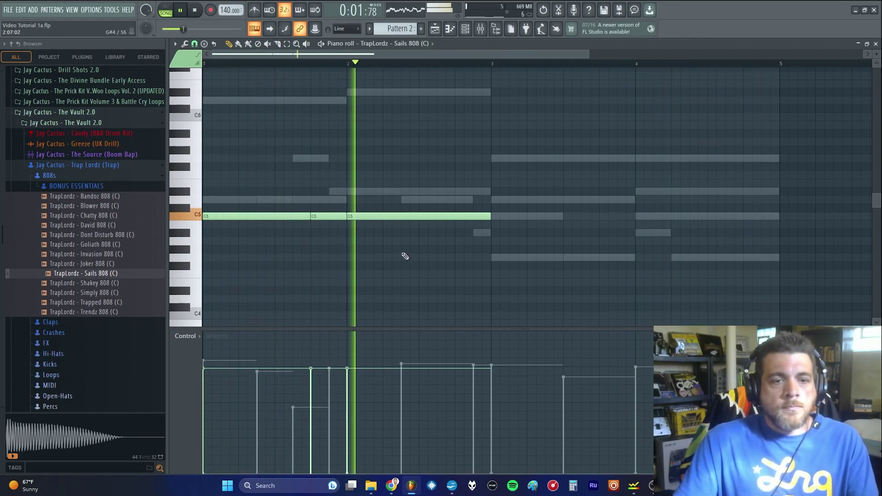
right_click(343, 216)
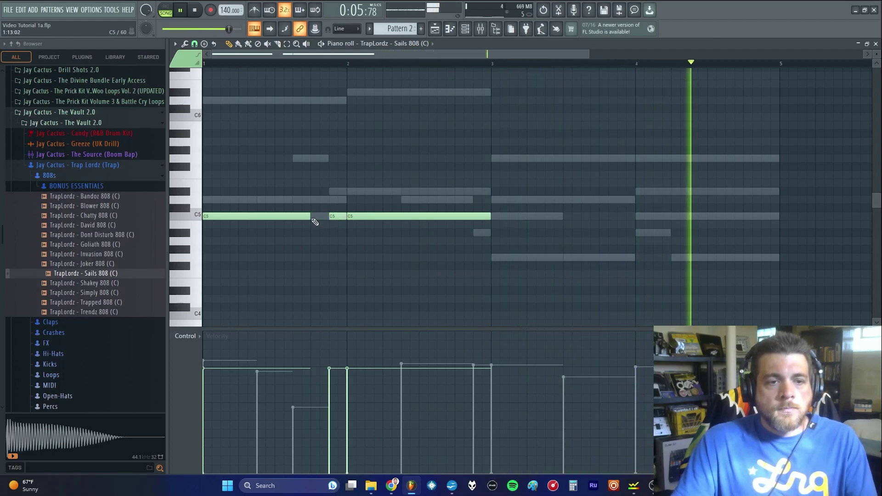
left_click_drag(321, 221, 326, 223)
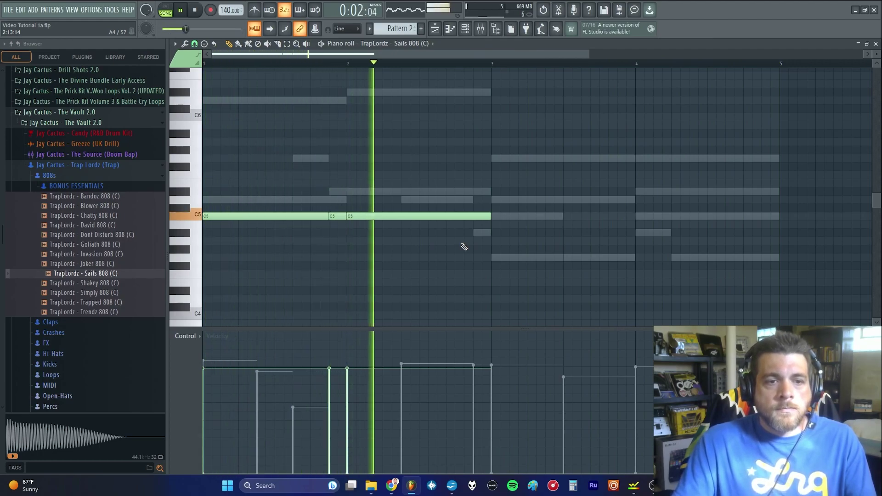
Shorten the C5 note in bar 2 to 12 steps and add a 4-step C5 note to finish the bar
left_click_drag(486, 216, 462, 219)
left_click(461, 216)
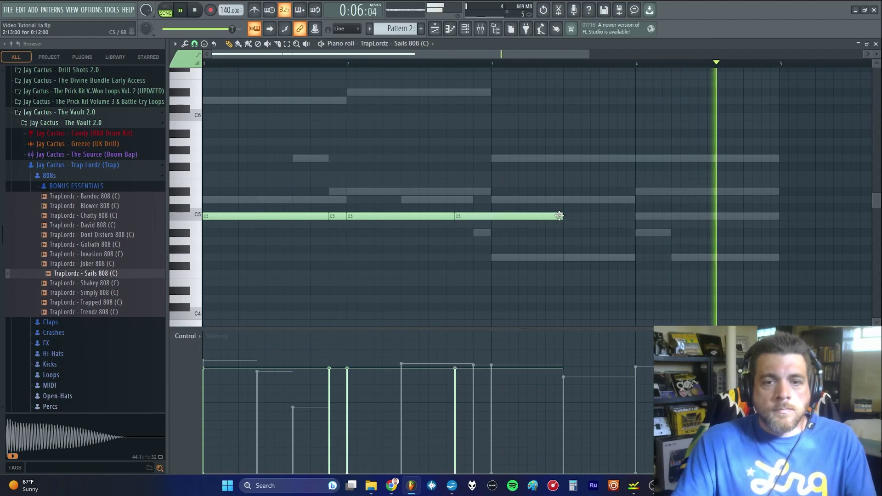
left_click_drag(517, 217, 488, 227)
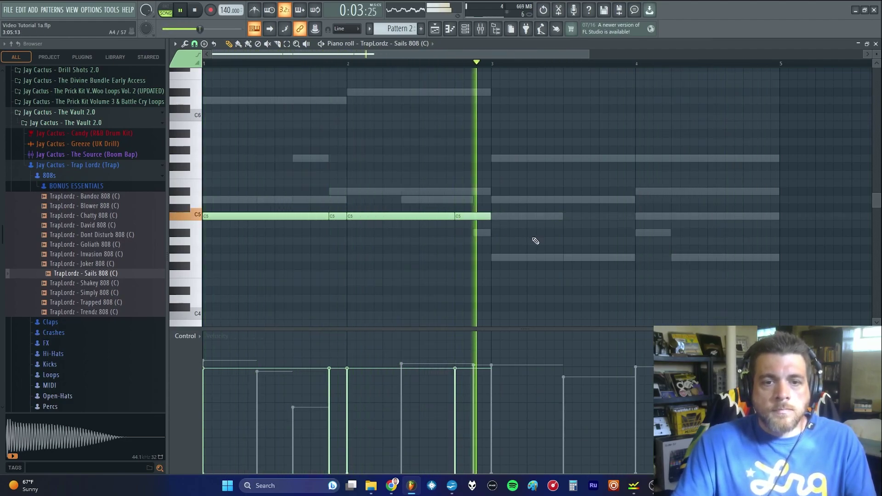
Fill bar 3 with a 14-step C5 note followed by a short C5 note at step 15
left_click(492, 216)
left_click(533, 216)
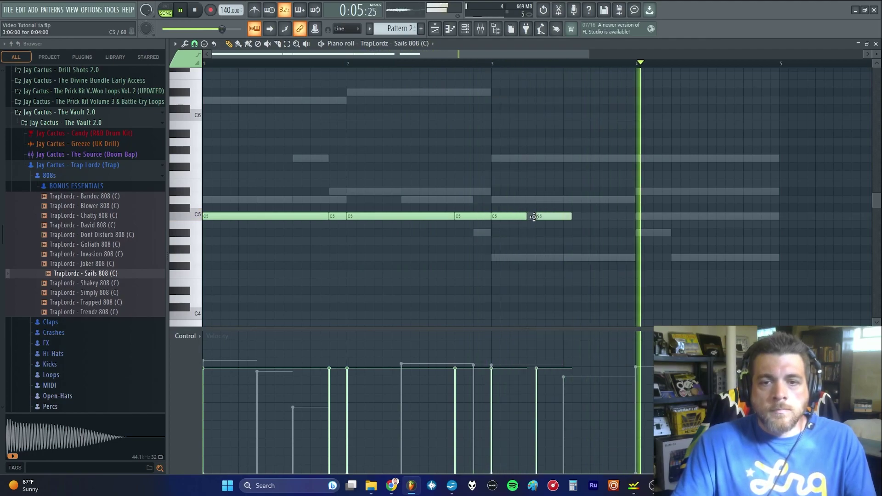
left_click_drag(523, 217, 634, 240)
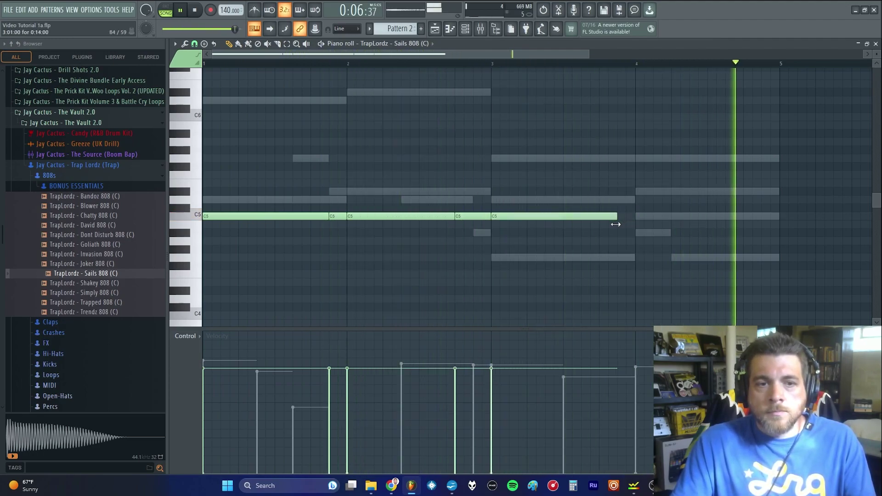
left_click(621, 217)
Fill bar 4 with an 8-step C5 note followed by a G4 note across the second half
left_click_drag(743, 216, 707, 230)
left_click(641, 219)
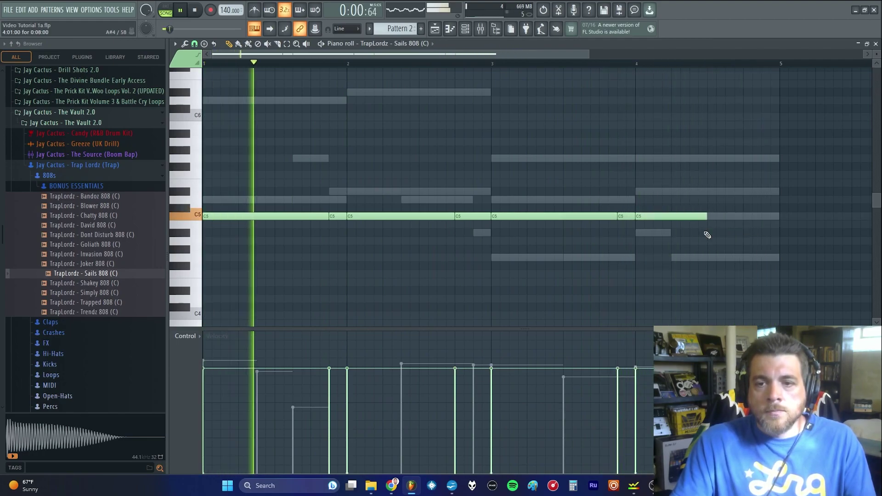
left_click(710, 258)
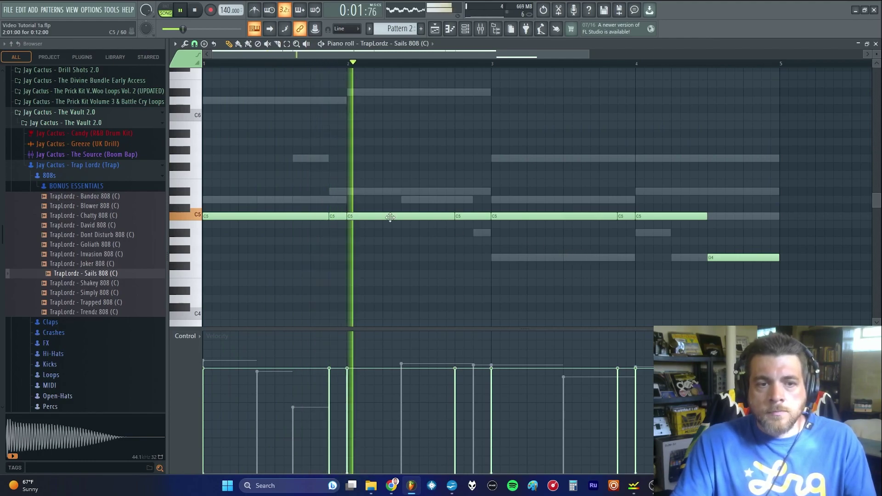
Lower the 2-step C5 note at the end of bar 1 to A#4
left_click_drag(338, 217, 338, 233)
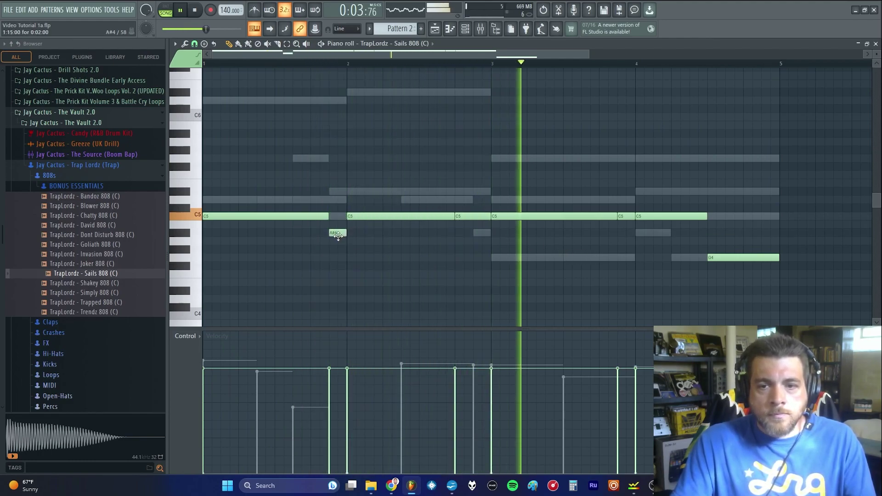
Raise the final note of bar 4 to A#4 and lower the note ending bar 2 to A#4
left_click_drag(737, 257, 735, 234)
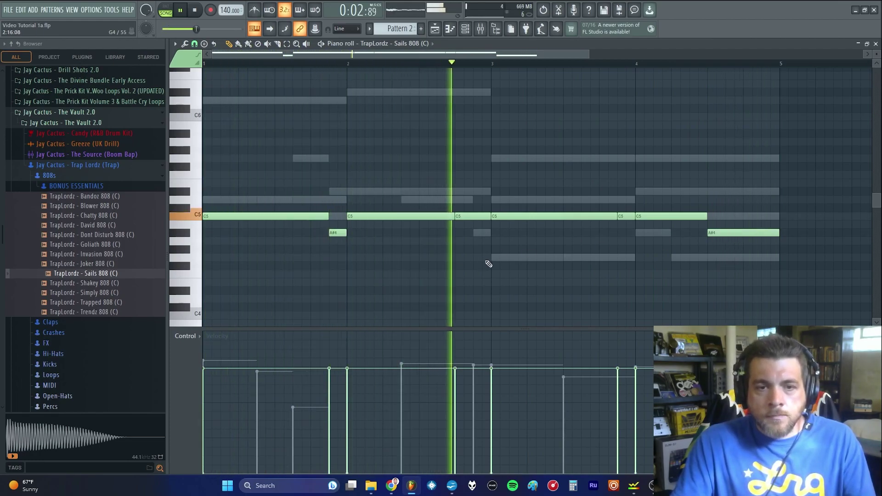
left_click_drag(478, 216, 475, 230)
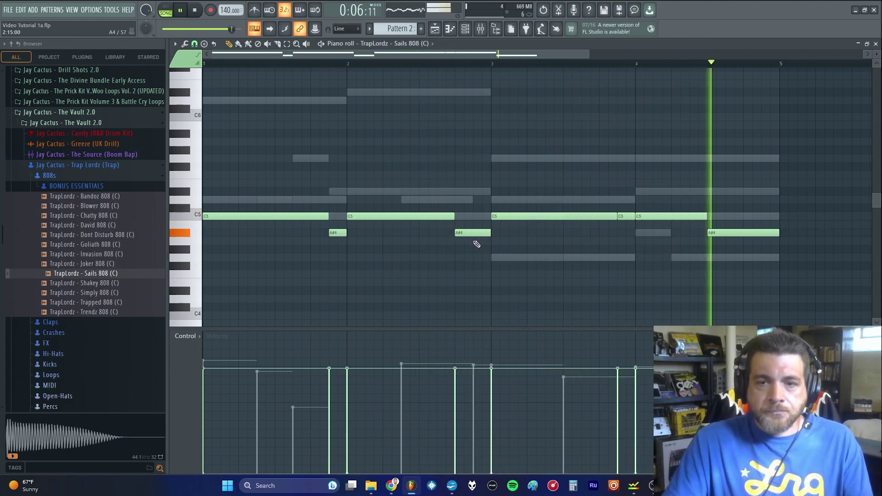
left_click(202, 13)
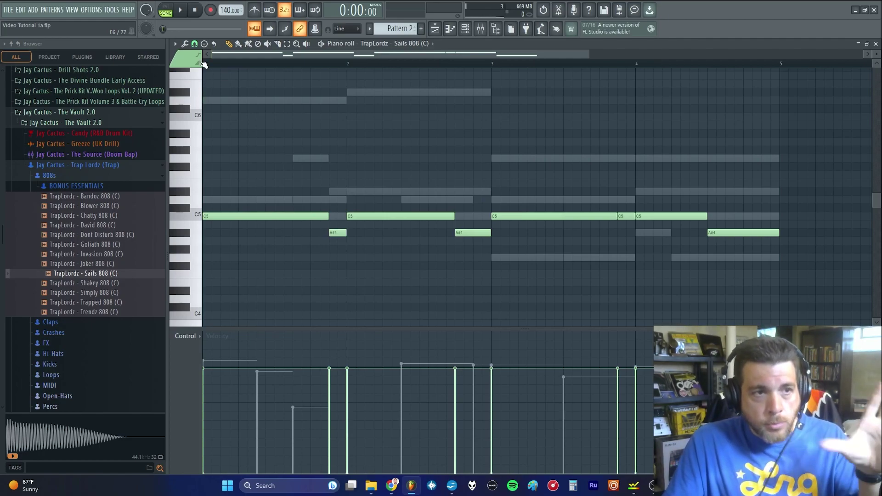
Play the bassline while lowering the note ending bar 2 an octave to A#4 and raising bar 4's final note an octave
left_click(186, 14)
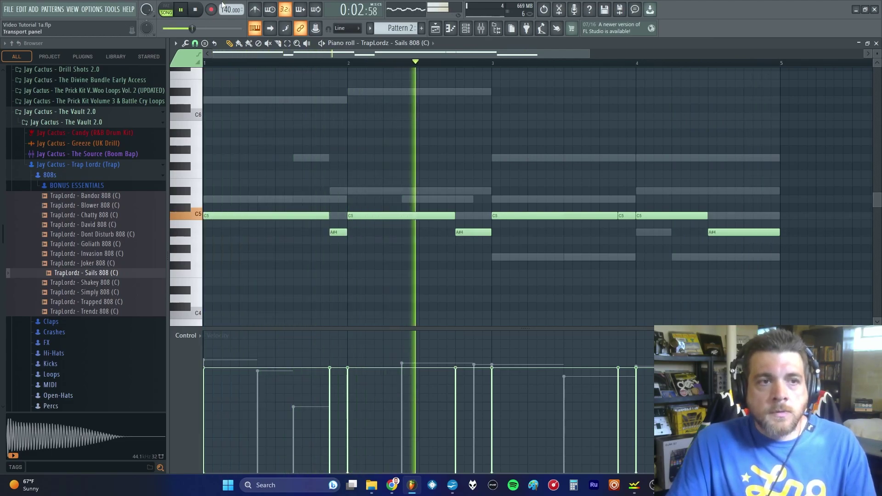
left_click(201, 13)
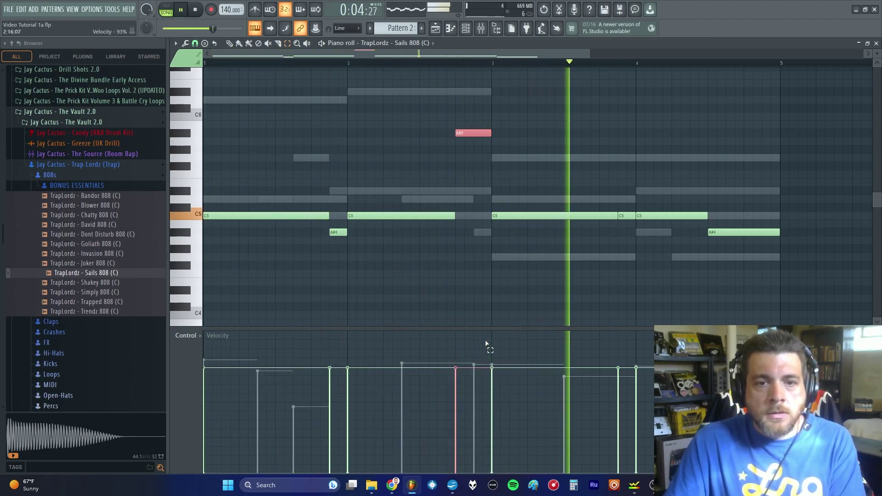
key("ctrl+Down")
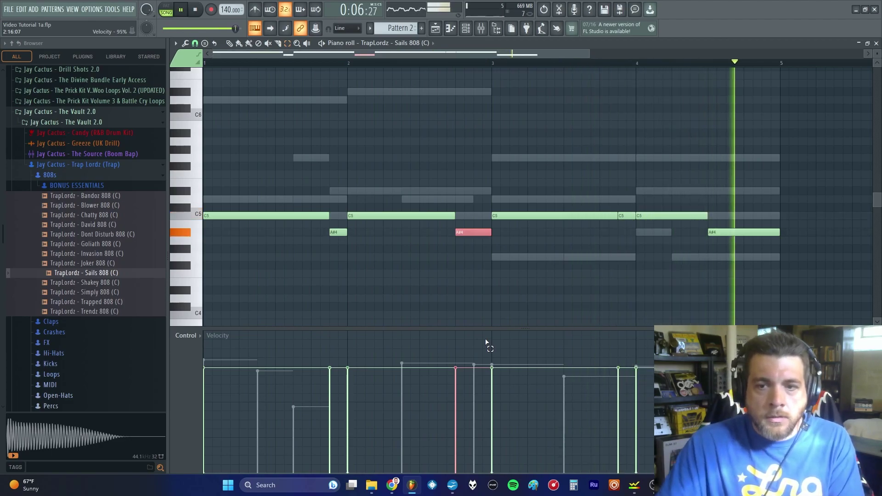
left_click(742, 232)
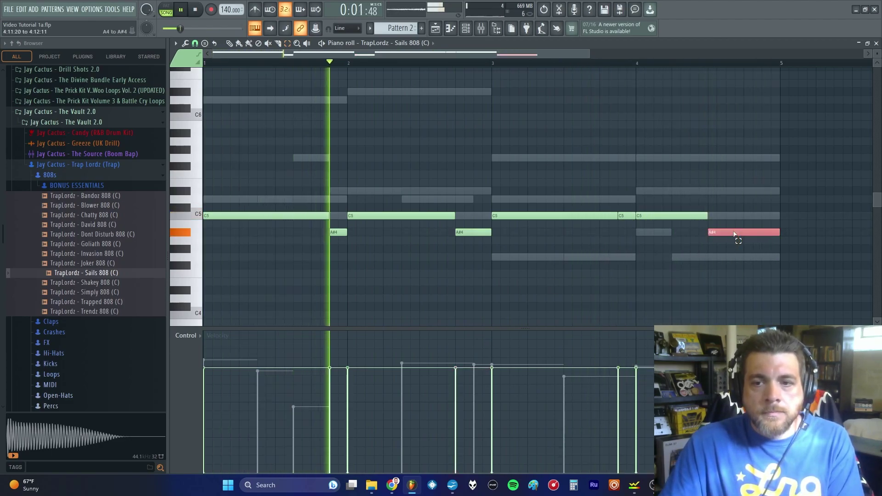
key("ctrl+Up")
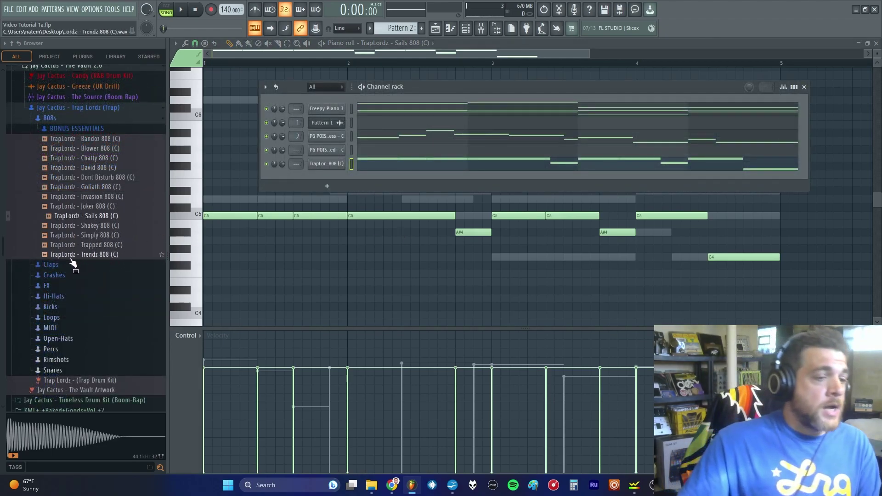
Audition the Trap Lordz kicks from Bandade Kick to Zlatan Kick against the playing pattern
left_click(74, 307)
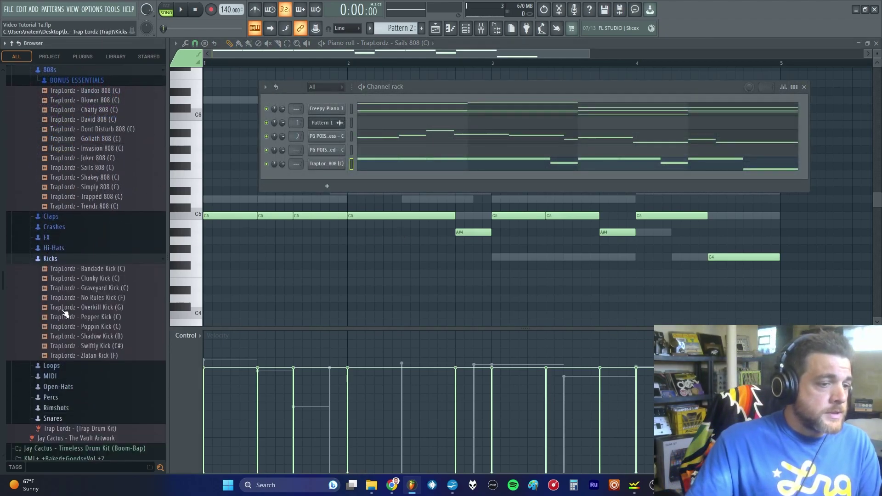
left_click(91, 259)
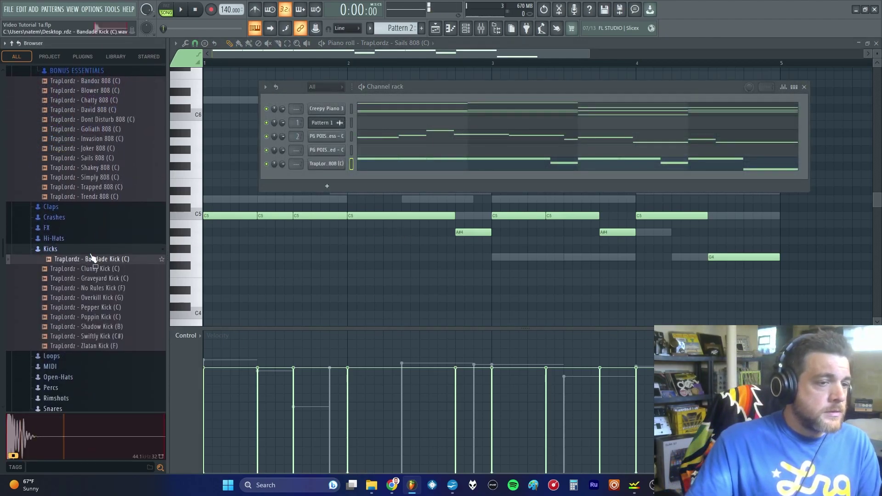
left_click(182, 10)
left_click(108, 270)
left_click(109, 278)
left_click(109, 288)
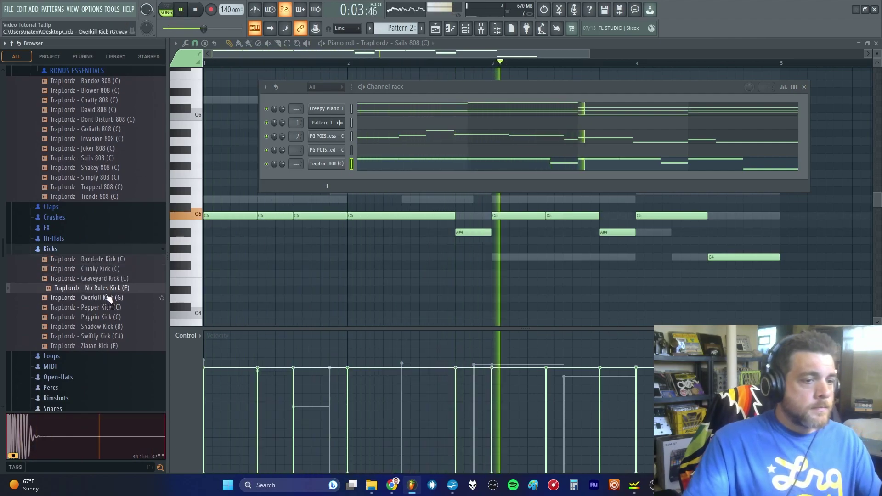
left_click(108, 298)
left_click(104, 308)
left_click(105, 317)
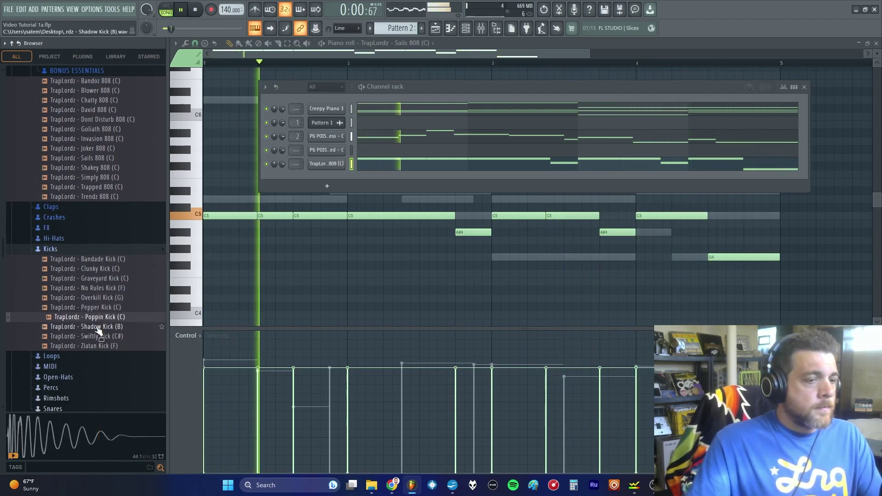
left_click(98, 327)
left_click(98, 337)
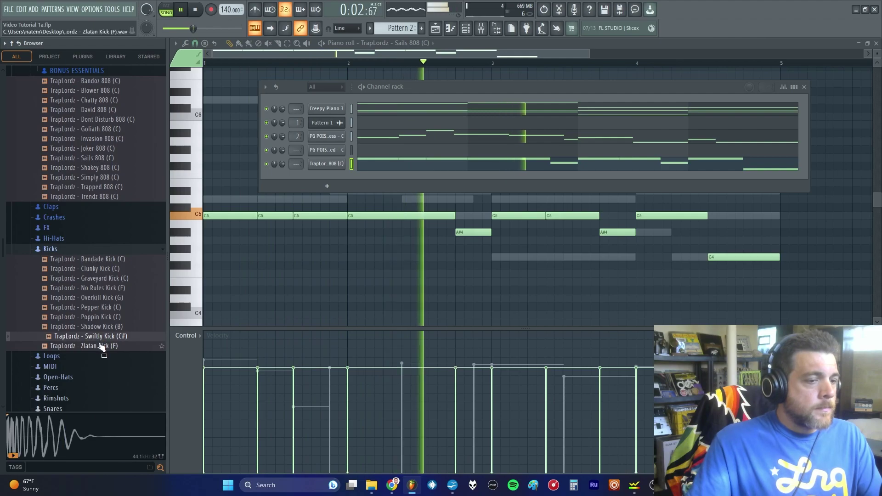
left_click(100, 347)
Compare the kicks from Swiftly back to Poppin and load TrapLordz - Poppin Kick (C) into a new channel
left_click(100, 337)
left_click(100, 327)
left_click(98, 319)
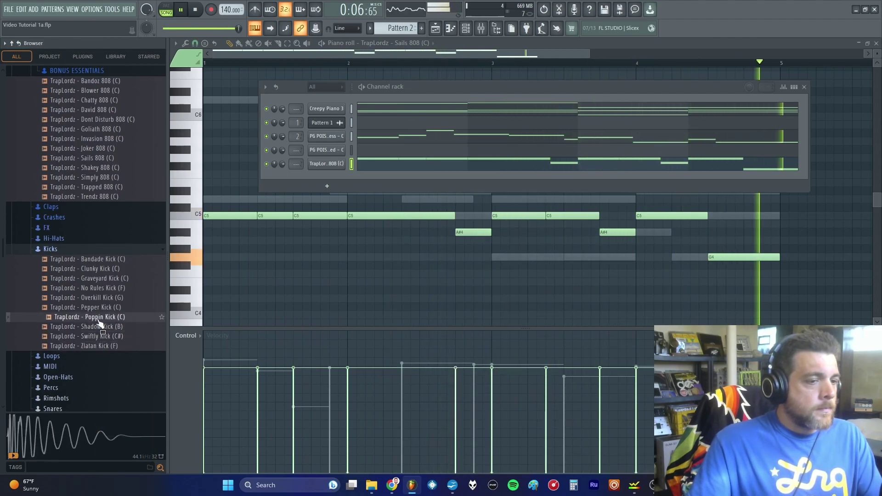
right_click(99, 321)
left_click(111, 311)
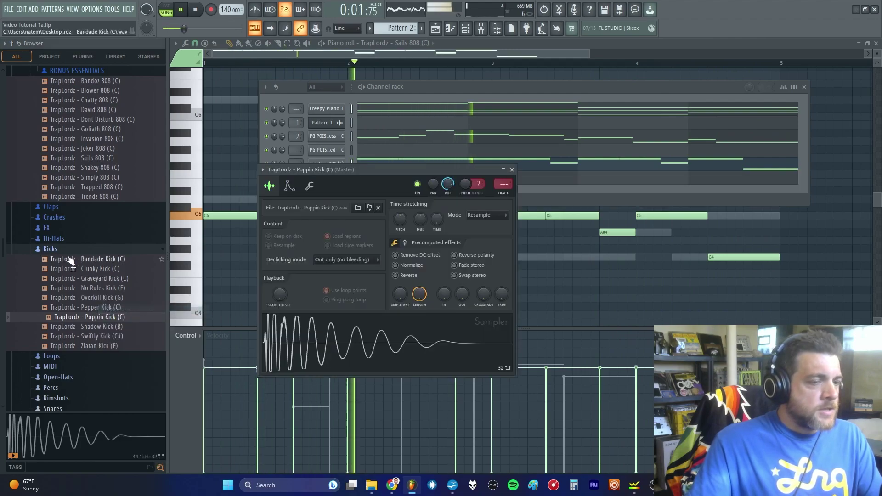
Close the Kicks folder and audition the first Trap Lordz snares, from Any Means Snare to Flair Snare
left_click(62, 252)
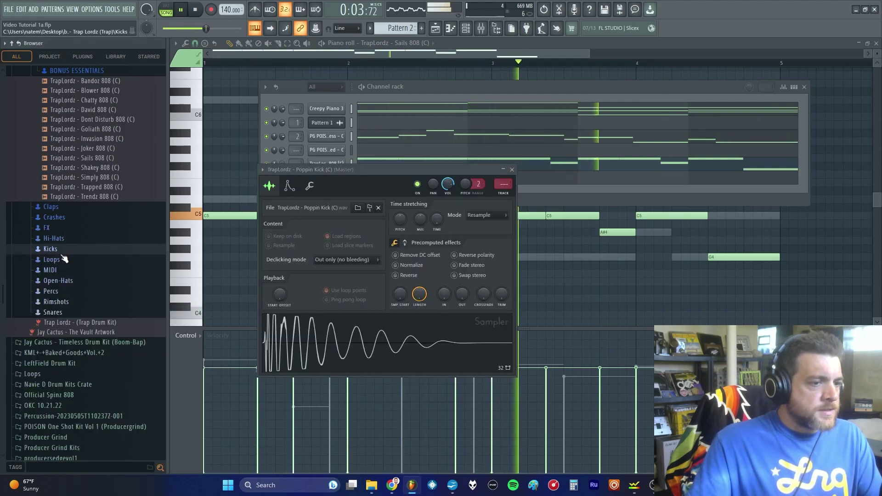
left_click(55, 312)
left_click(107, 242)
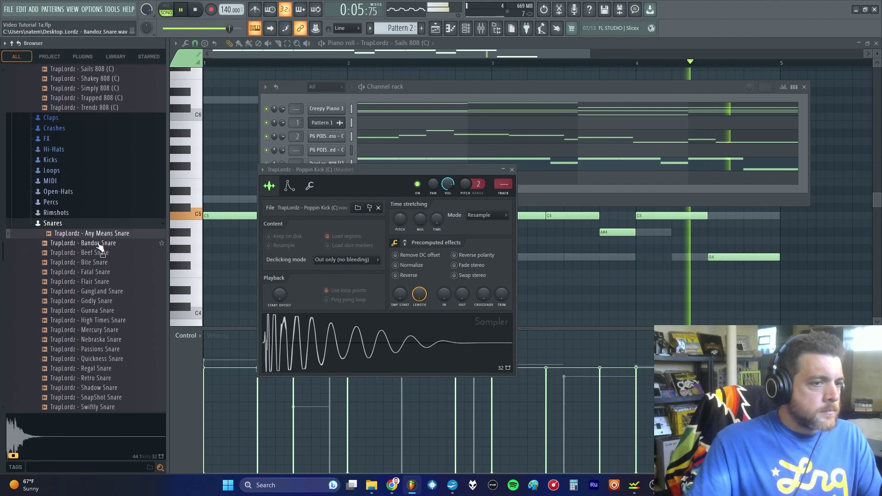
left_click(100, 253)
left_click(96, 262)
left_click(93, 272)
left_click(93, 282)
left_click(92, 274)
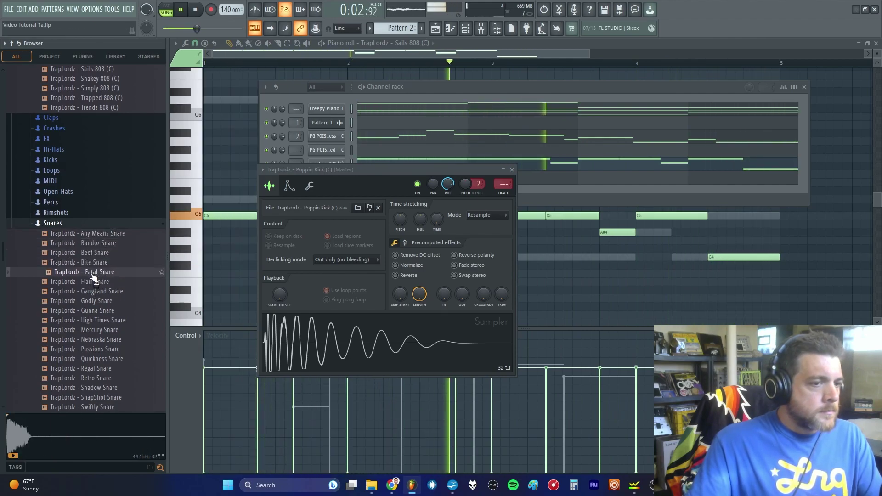
Audition the GangLand, Godly and Gunna snares and load TrapLordz - Gunna Snare into a new channel
left_click(92, 291)
left_click(93, 301)
left_click(93, 310)
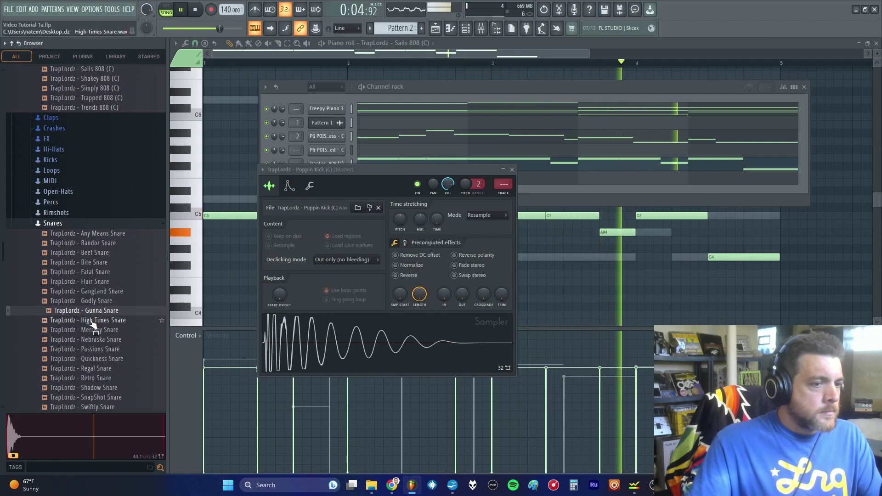
right_click(92, 312)
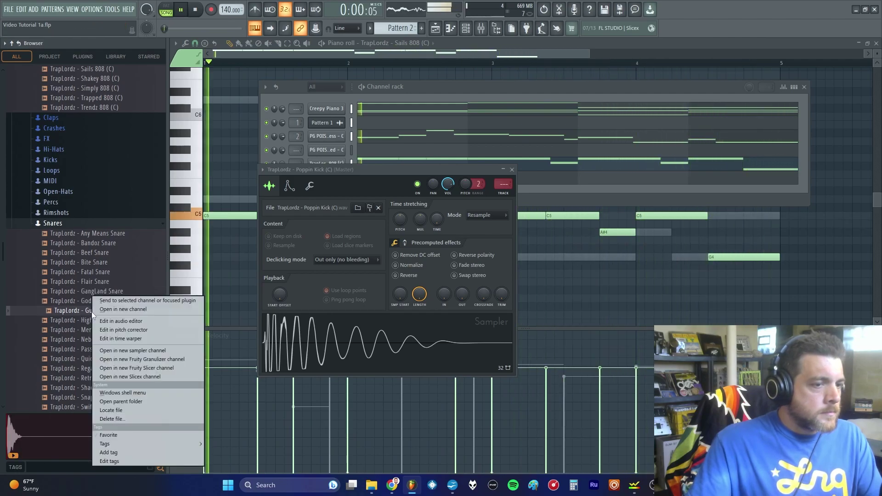
left_click(105, 309)
left_click(53, 223)
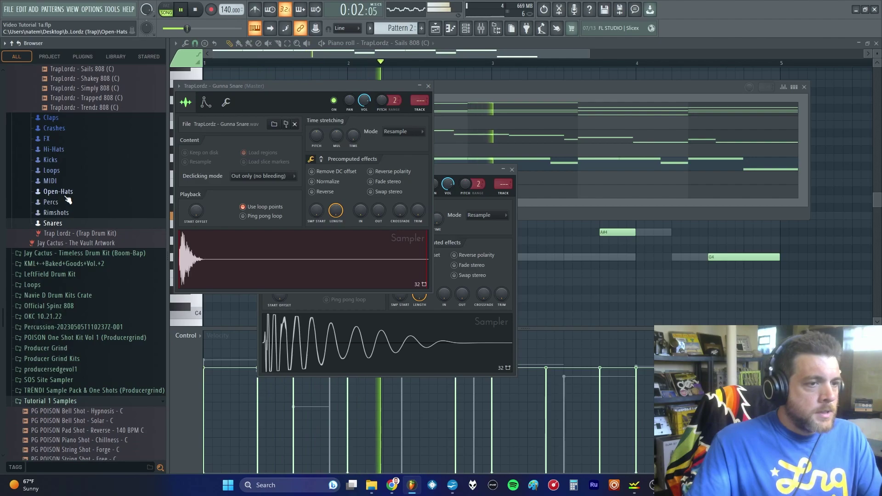
Audition the Trap Lordz hi-hats from Blocks Hi-Hat to Mercury Hi-Hat over the playing pattern
left_click(62, 151)
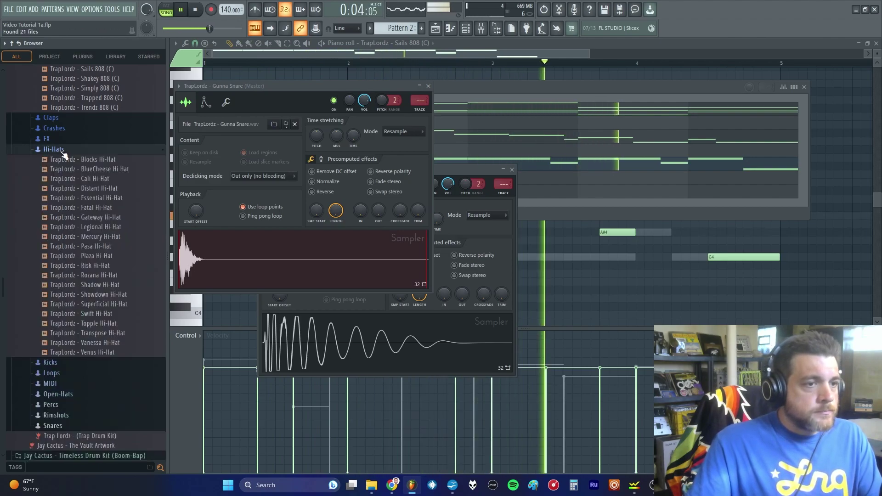
left_click(69, 159)
left_click(73, 169)
left_click_drag(78, 179, 84, 192)
left_click(85, 190)
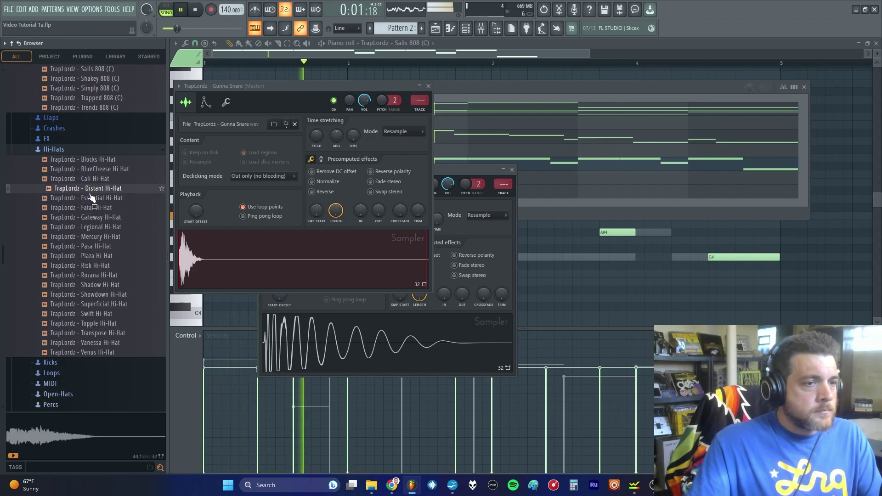
left_click(91, 197)
left_click(94, 208)
left_click(97, 227)
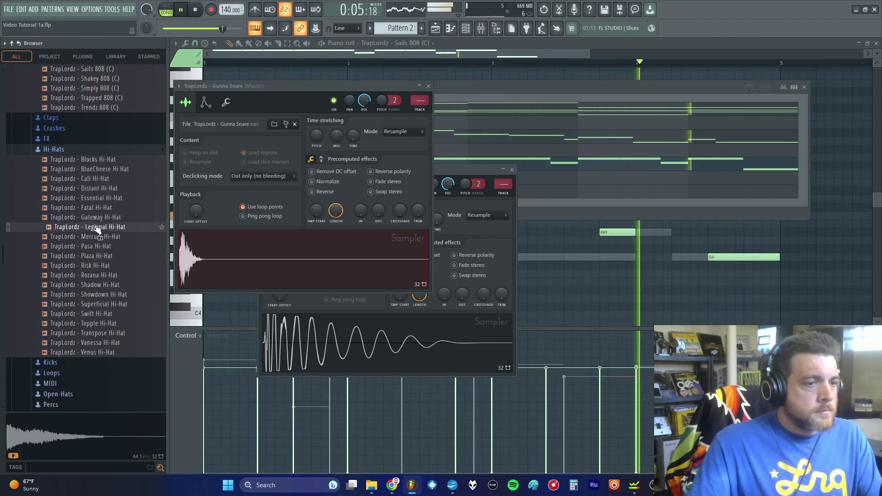
left_click(98, 237)
Load TrapLordz - Gateway Hi-Hat into a new channel and close the Hi-Hats folder
left_click(102, 218)
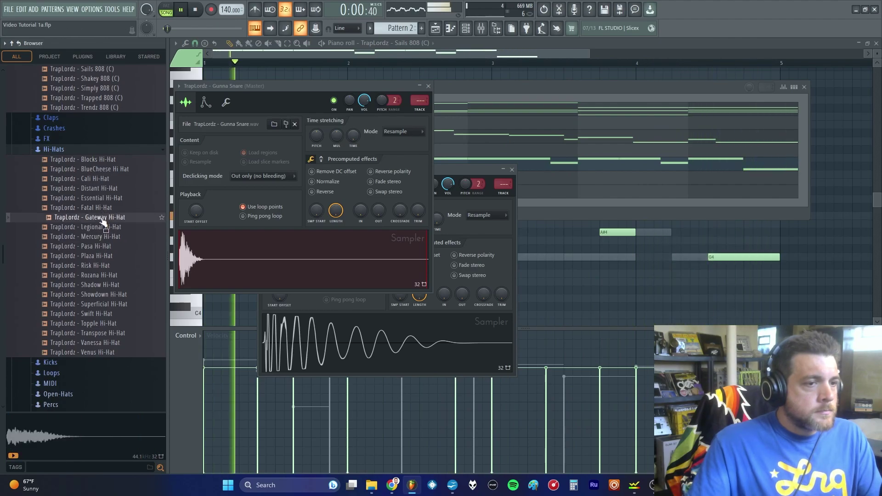
right_click(102, 219)
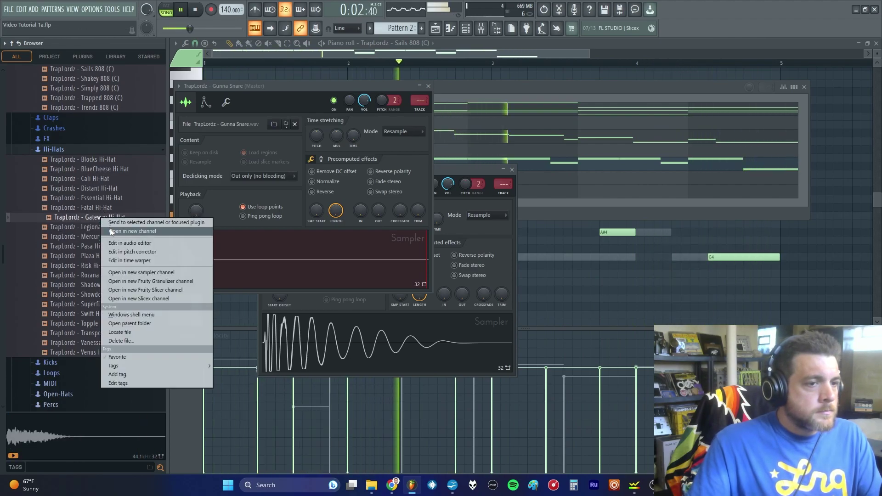
left_click(115, 225)
left_click(62, 150)
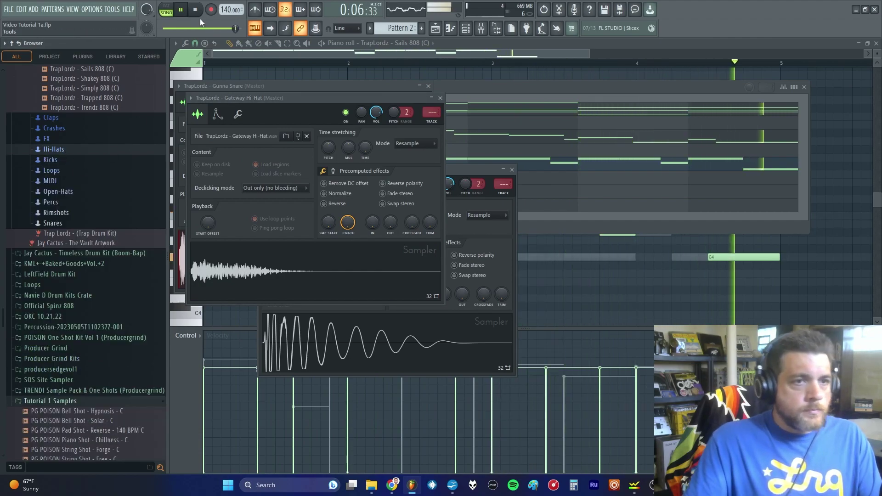
Audition the percs in the Cactus Care Package, from Breath Perc to Light Top Perc, over the pattern
key("space")
scroll(80, 176, "up", 12)
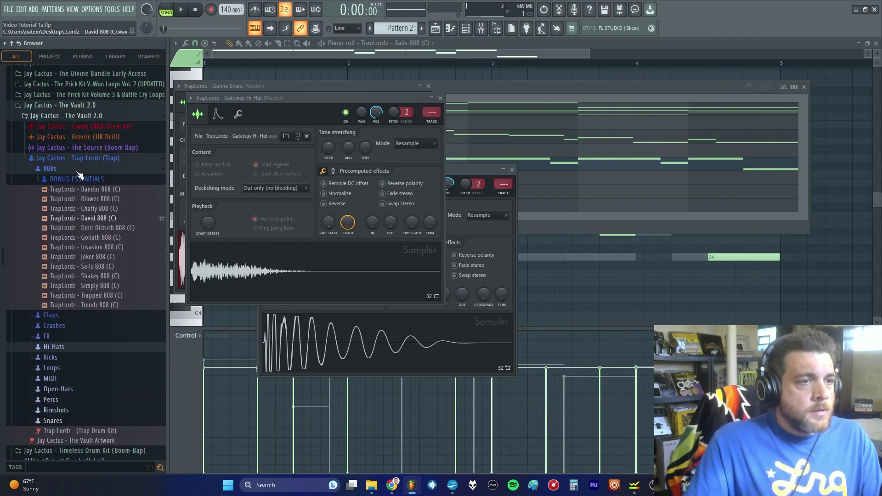
scroll(80, 177, "up", 10)
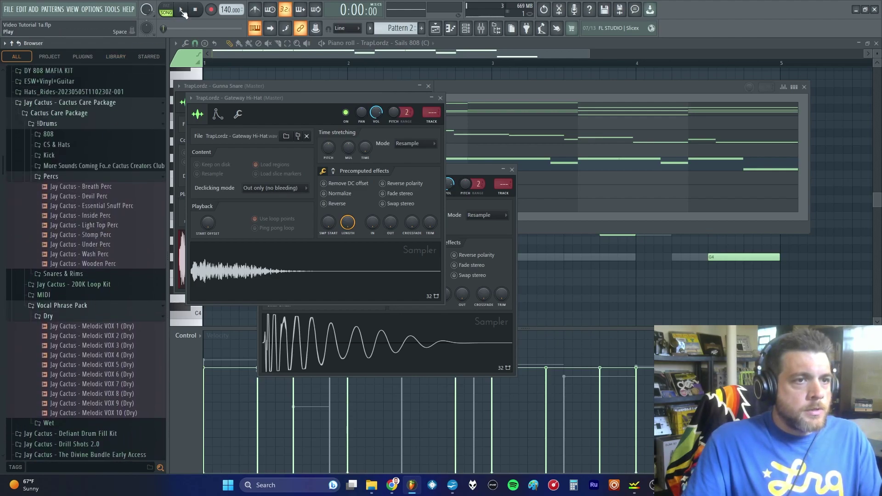
left_click(96, 187)
left_click(95, 197)
left_click(95, 206)
left_click(96, 215)
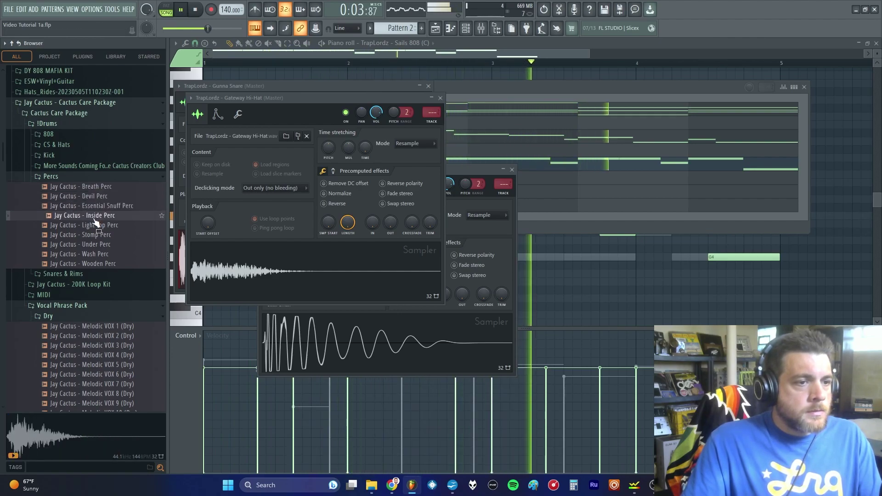
left_click(98, 225)
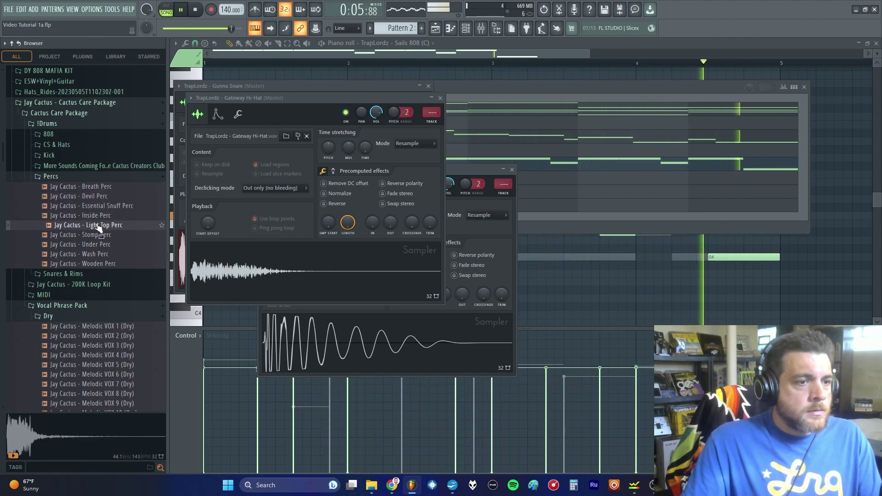
Audition the remaining Cactus Care Package percs, from Inside Perc through Wooden Perc, over the playing pattern
left_click(95, 216)
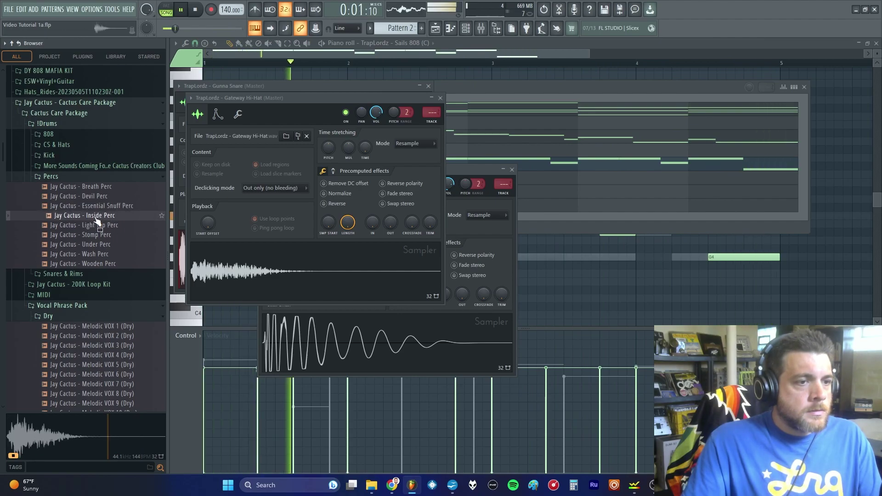
left_click(98, 226)
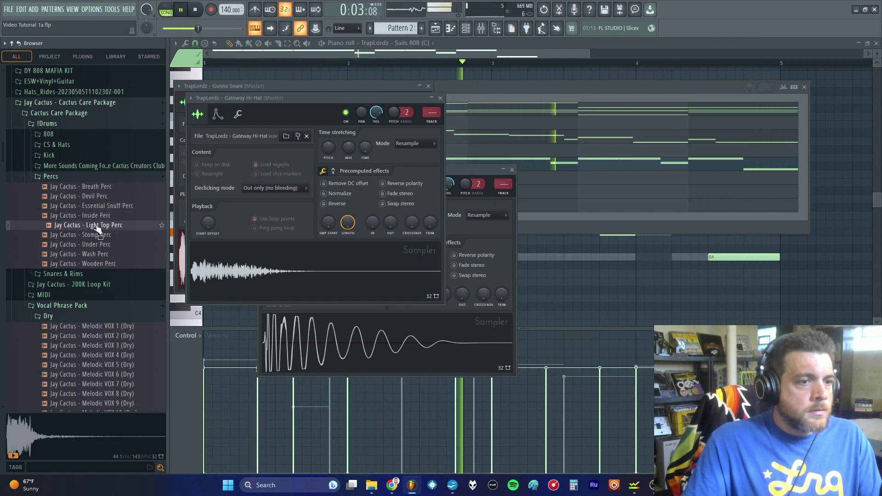
left_click(98, 235)
left_click(98, 245)
left_click(98, 254)
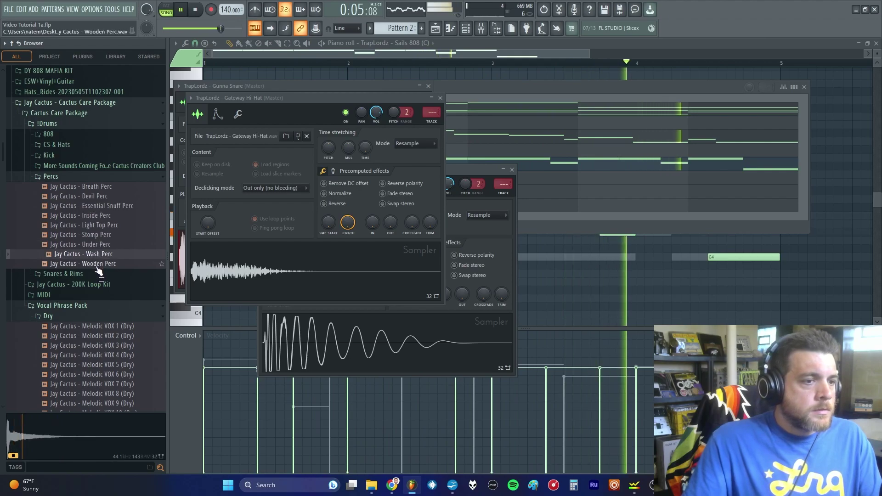
left_click(97, 264)
Load Jay Cactus - Devil Perc and Jay Cactus - Breath Perc into new channels
left_click(101, 196)
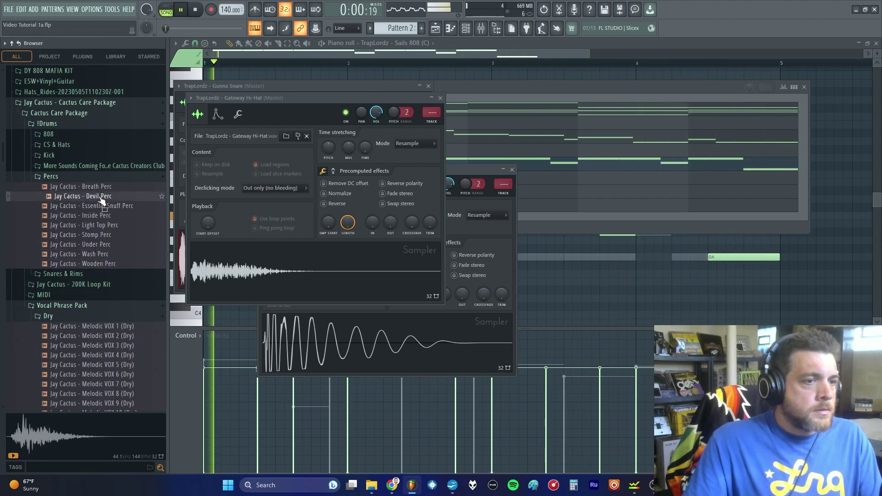
right_click(99, 196)
left_click(109, 210)
left_click(100, 190)
left_click(102, 205)
left_click(98, 189)
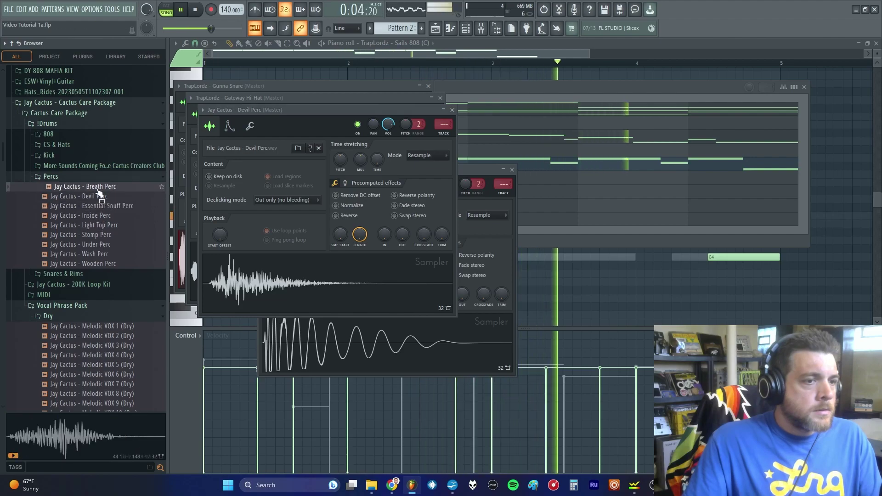
right_click(99, 190)
left_click(108, 201)
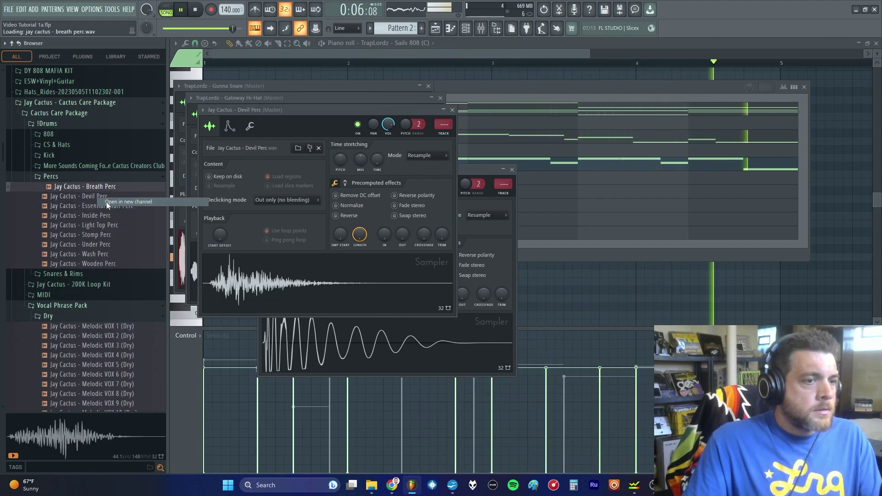
Preview the Inside and Light Top percs once more and close the perc, hi-hat, snare and kick sampler windows
left_click(98, 217)
left_click(99, 225)
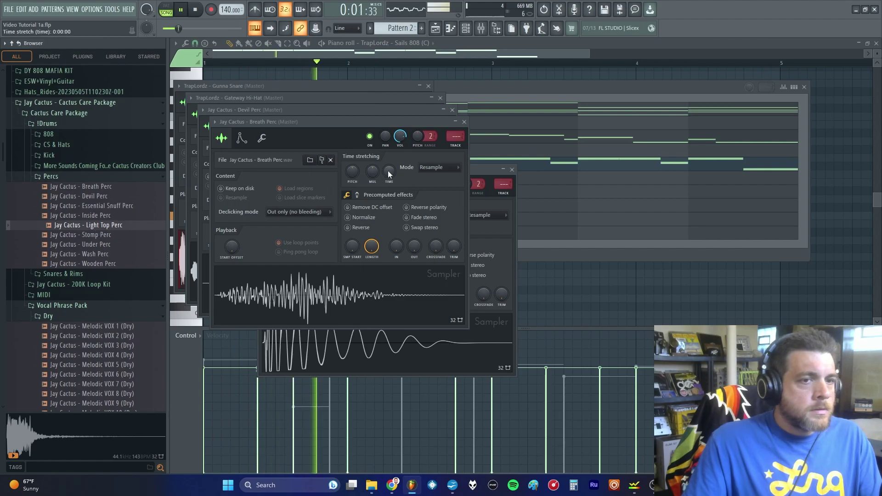
left_click(464, 122)
left_click(452, 110)
left_click(440, 98)
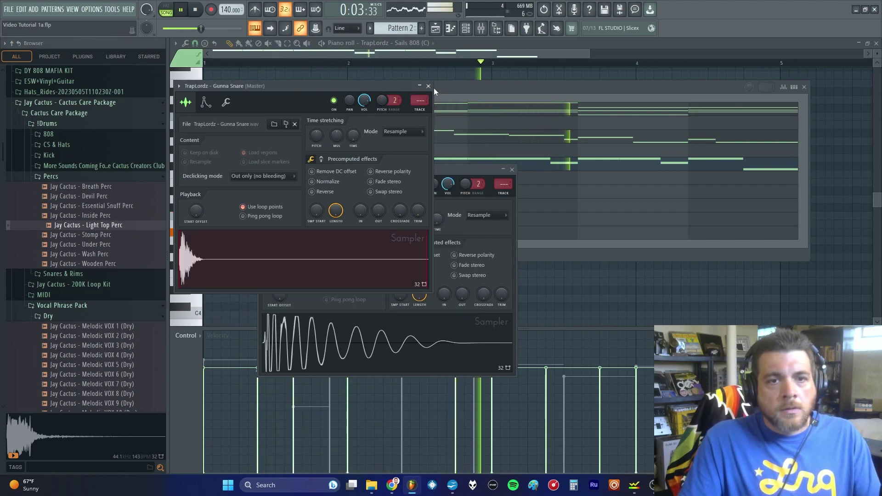
left_click(428, 86)
left_click(511, 170)
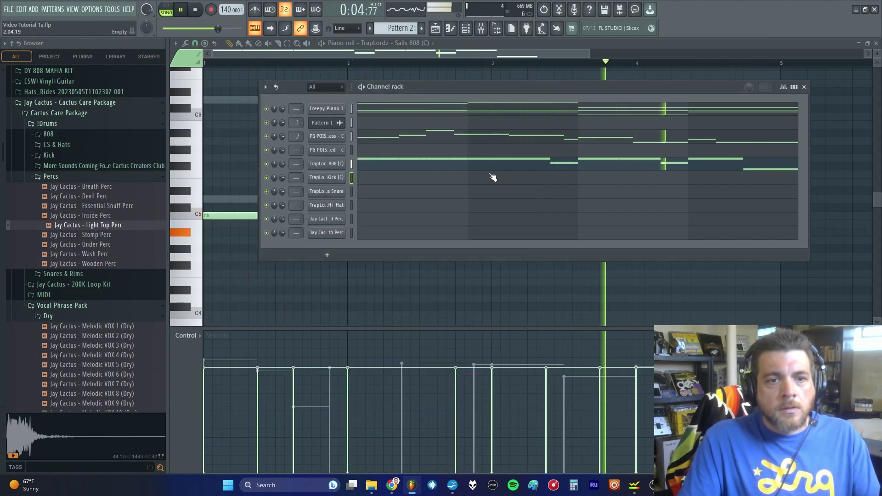
Show the channel rack as a step grid and fill every fourth step of the Gateway Hi-Hat channel
left_click(794, 86)
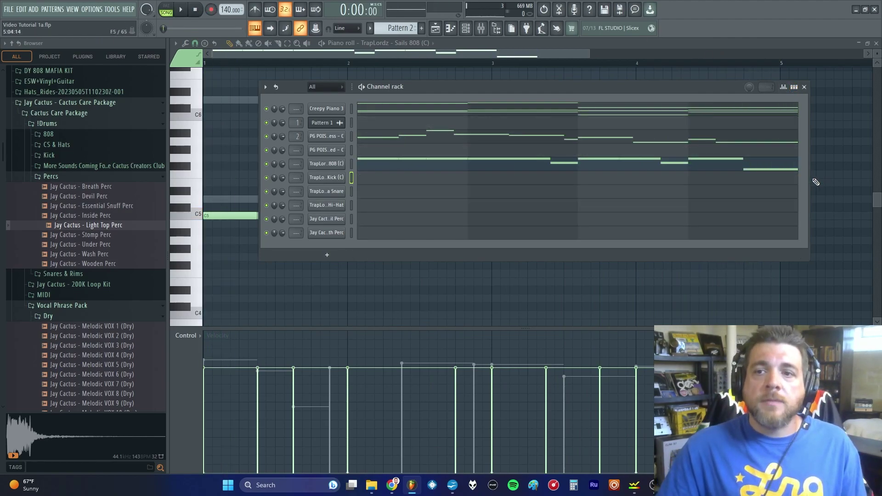
left_click(797, 87)
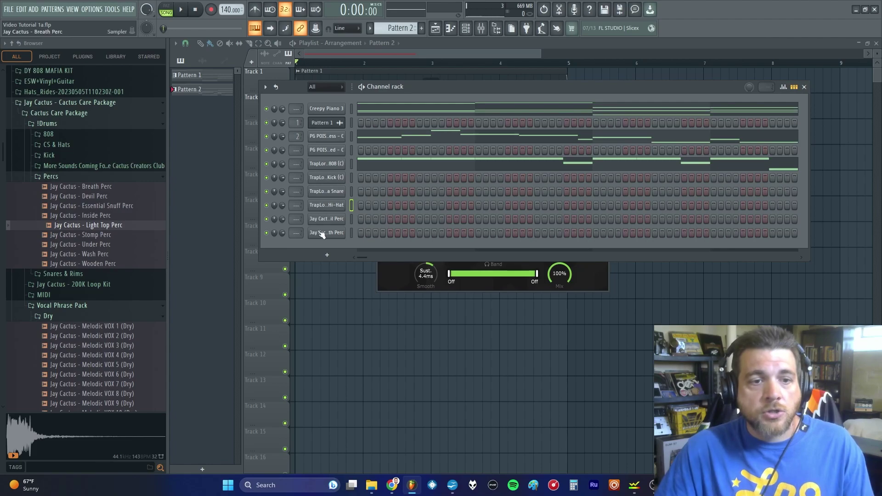
right_click(330, 207)
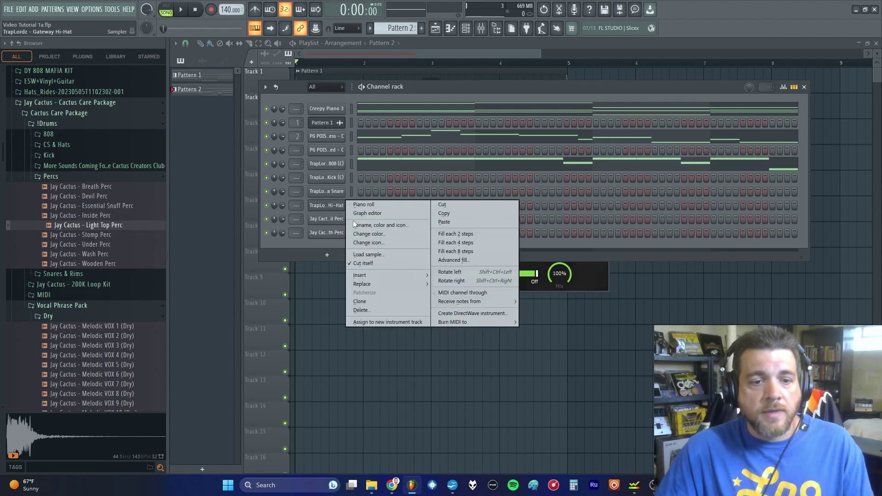
left_click(467, 244)
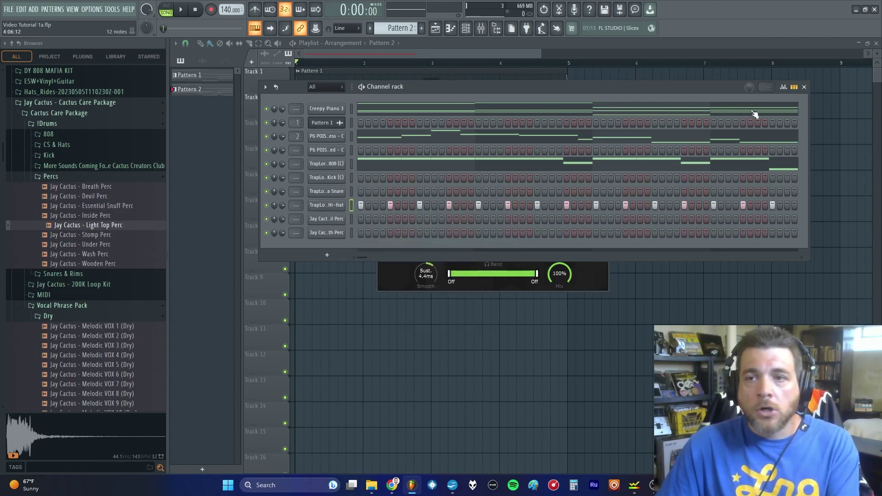
Duplicate all Gateway Hi-Hat notes midway between the existing hits in the piano roll and lower the copies' velocities
left_click(794, 87)
left_click(404, 205)
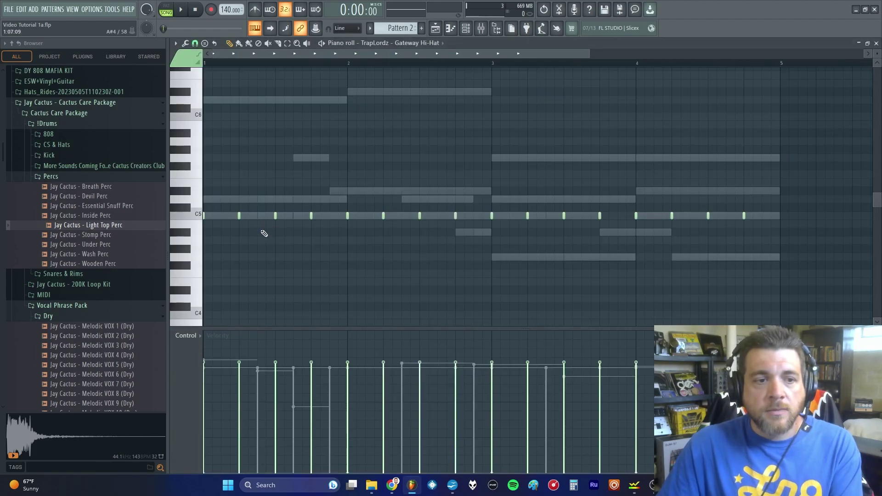
key("ctrl+a")
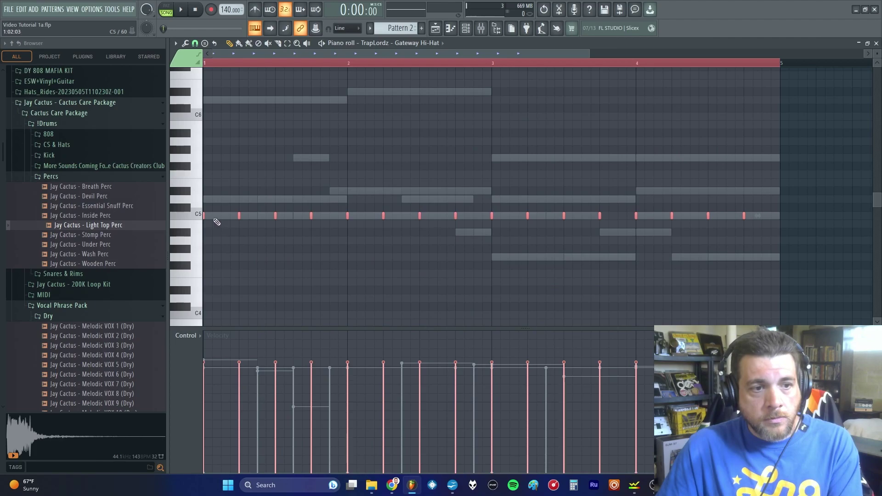
left_click_drag(204, 218, 219, 216)
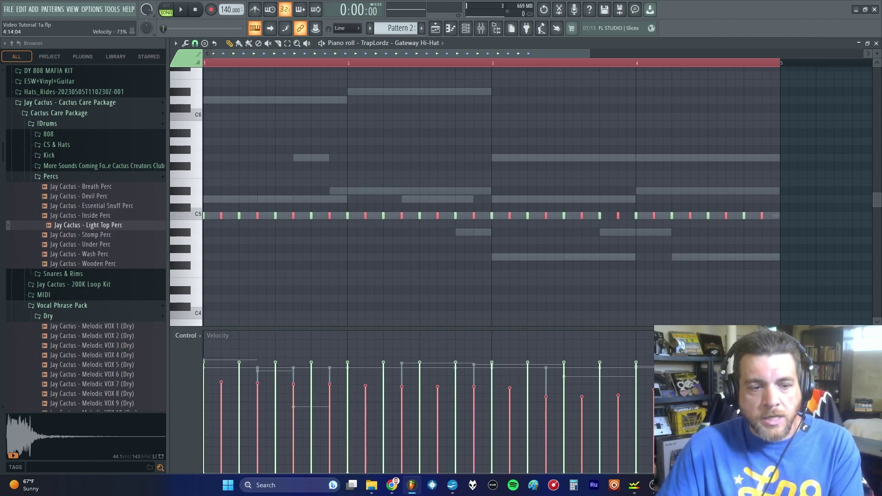
left_click(182, 13)
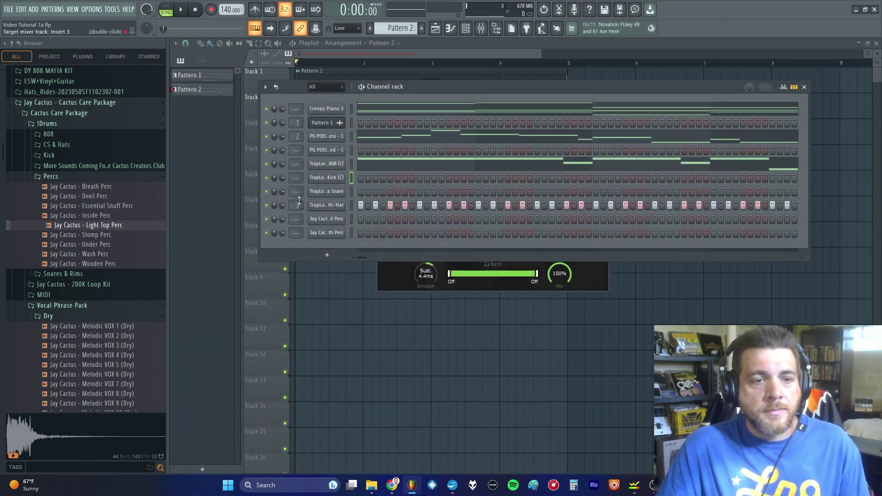
Route the hi-hat to mixer Insert 3, lower its volume to about -3.8 dB and add Fruity parametric EQ 2
left_click(481, 29)
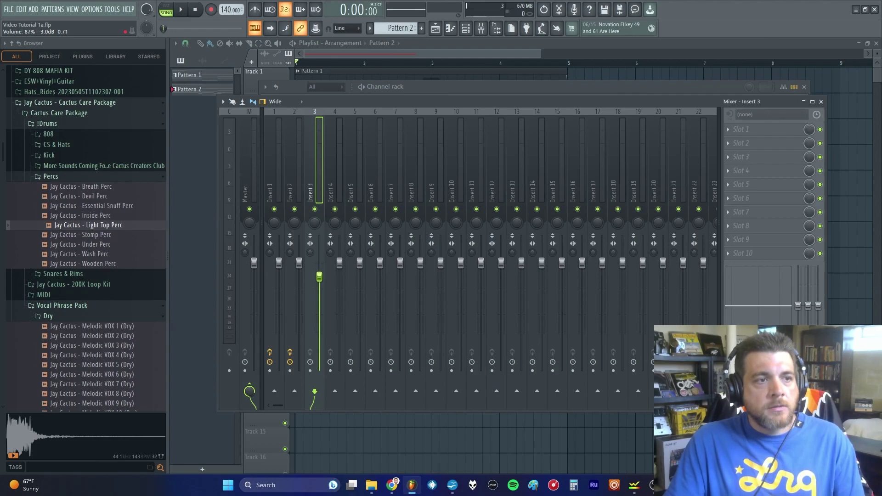
left_click(731, 130)
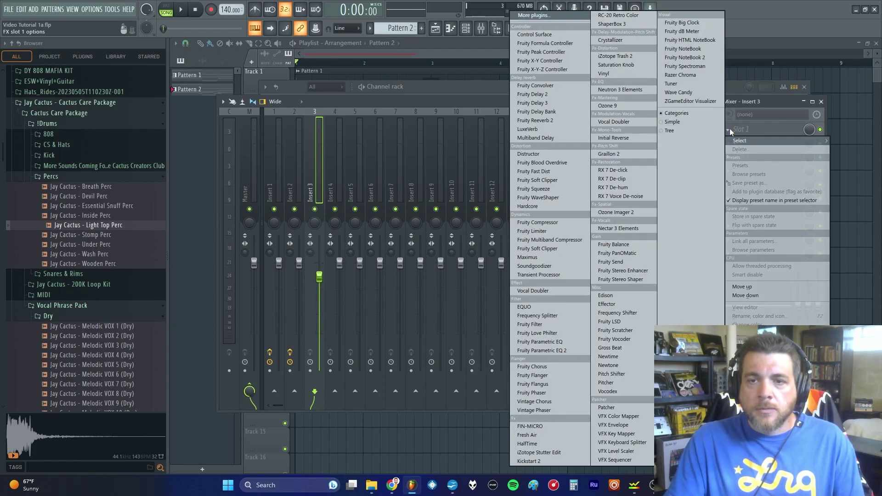
left_click(561, 351)
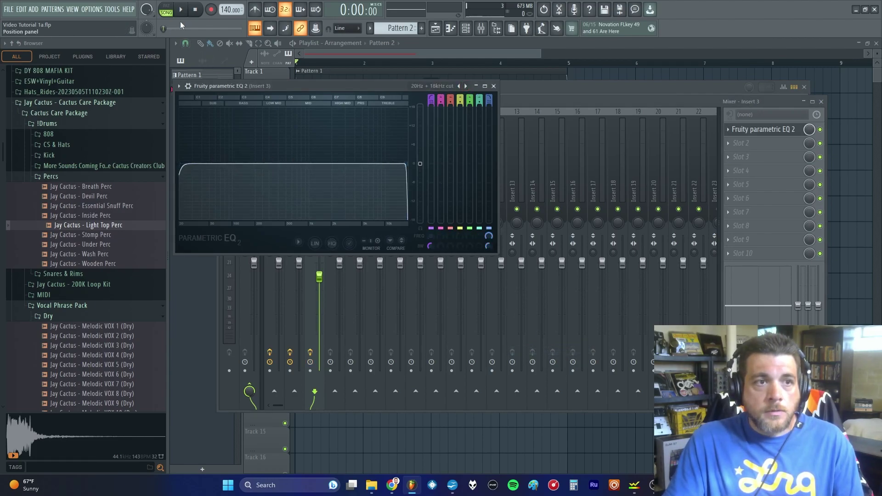
Shape the playing hi-hat's EQ with a low pass at about 8049 Hz and a high pass at about 628 Hz
key("space")
left_click_drag(403, 164, 378, 163)
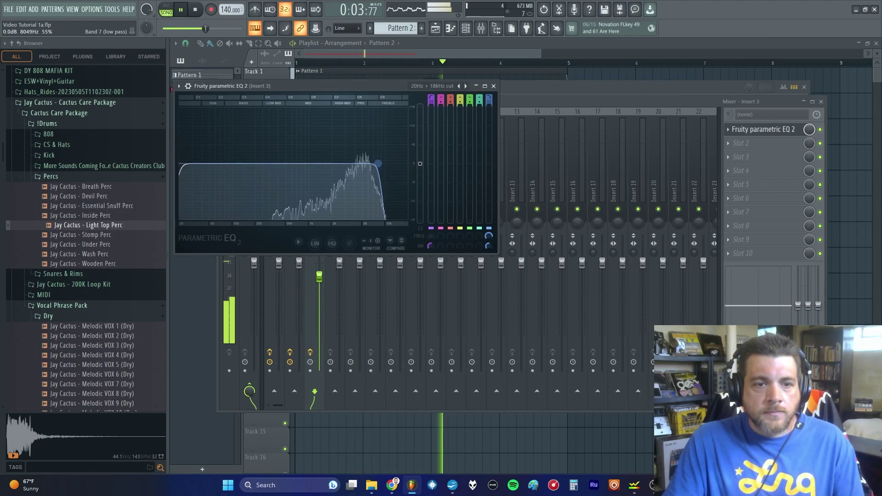
left_click_drag(183, 171, 293, 163)
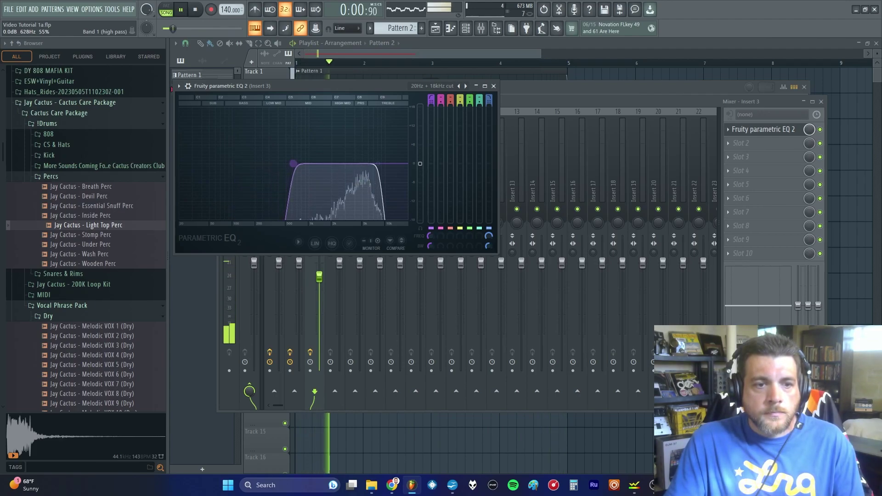
Close the EQ, lower Insert 3's volume to -6.0 dB and stop playback
left_click(493, 86)
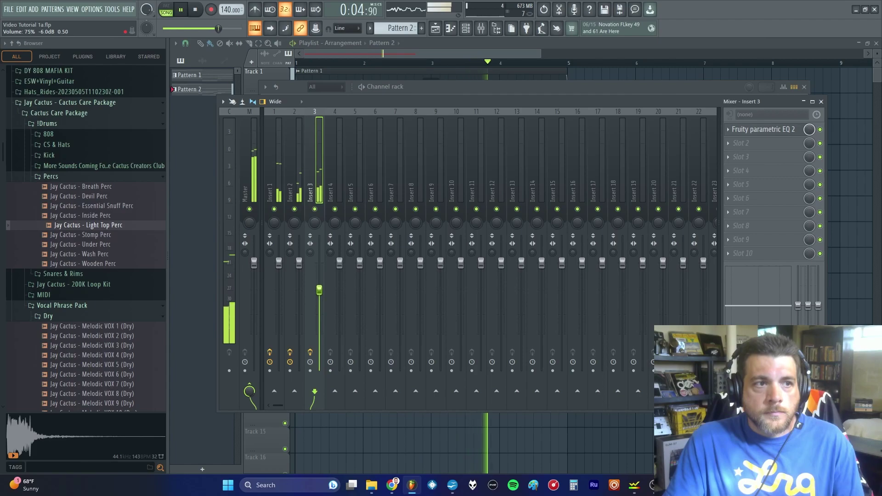
left_click(503, 43)
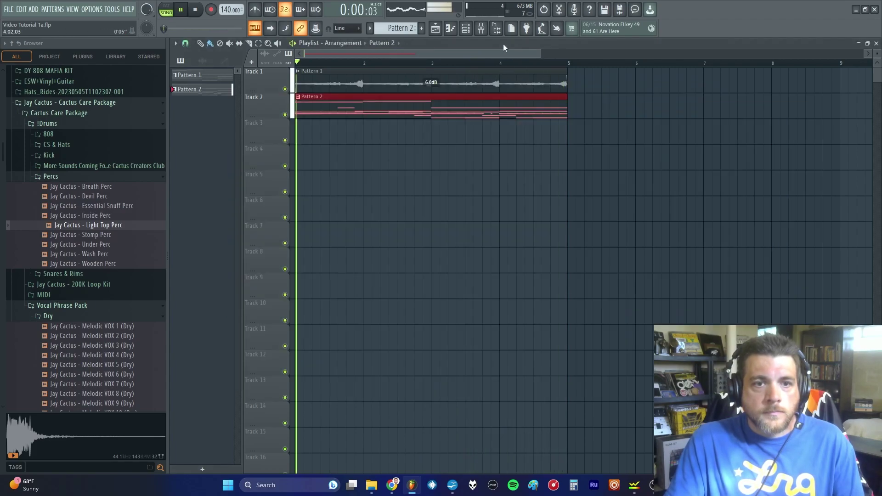
left_click(195, 10)
Place a Gunna Snare hit on the third beat of each of the four bars and listen to the pattern
left_click(466, 29)
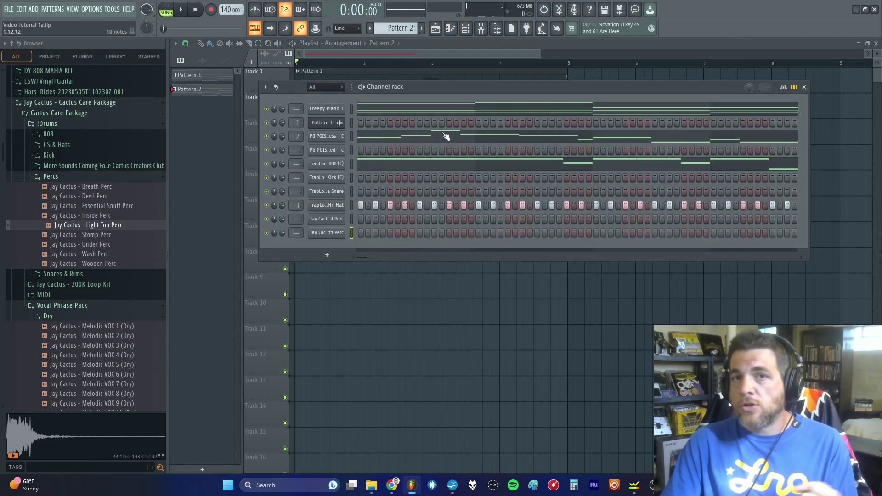
left_click(419, 191)
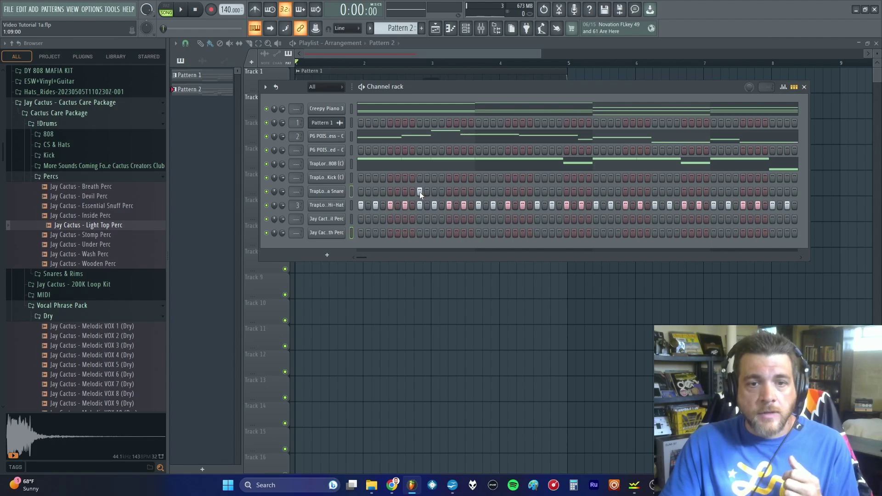
left_click(537, 191)
left_click(655, 191)
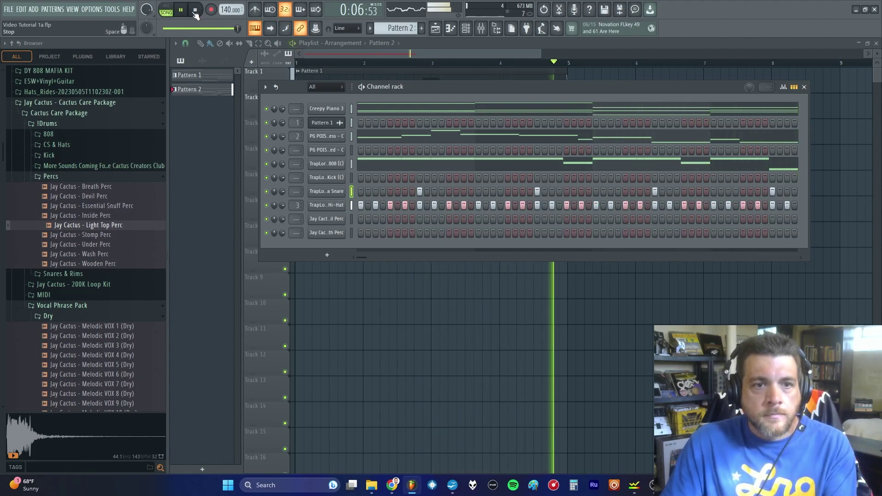
Extend the Sails 808's opening C5 over its second note and rework bar four into six-step C5, six-step A#4 and four-step G4 notes
left_click(419, 164)
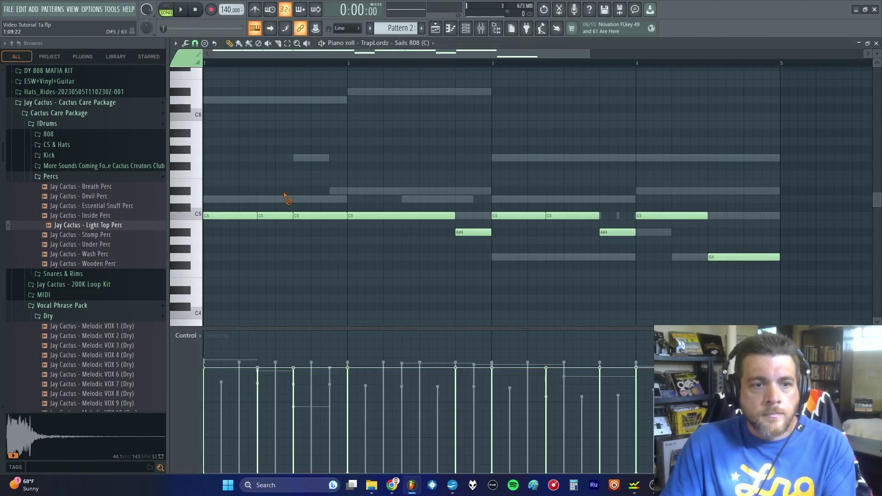
left_click_drag(258, 214, 293, 214)
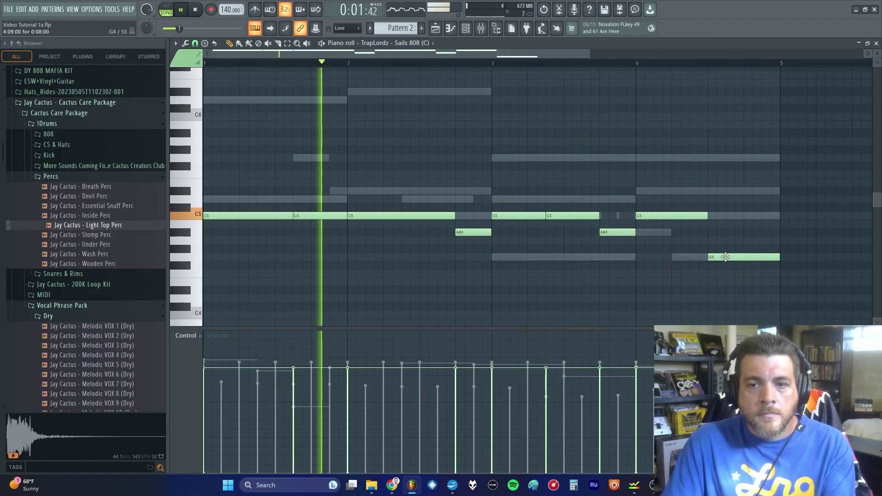
left_click_drag(725, 257, 722, 231)
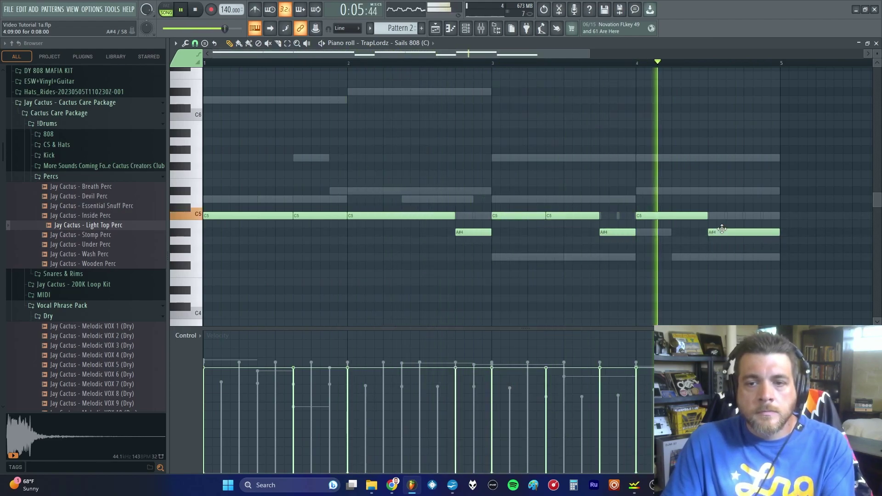
left_click_drag(779, 232, 743, 233)
left_click(751, 257)
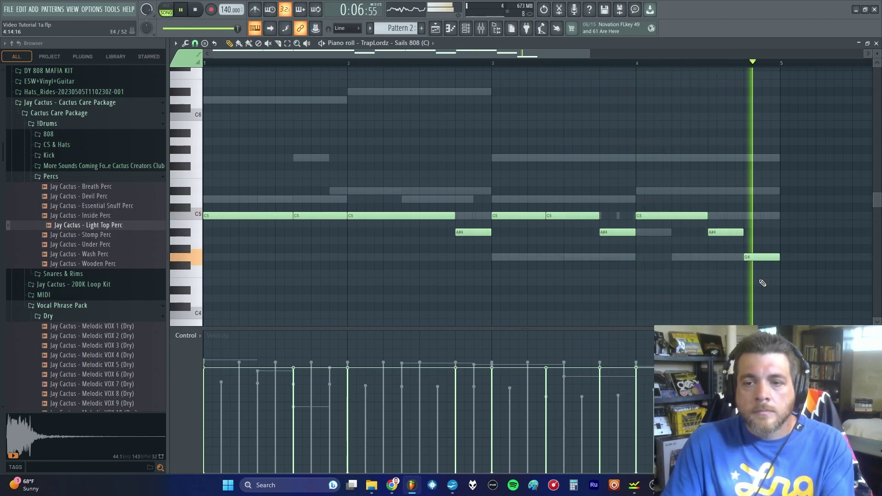
left_click_drag(706, 217, 742, 236)
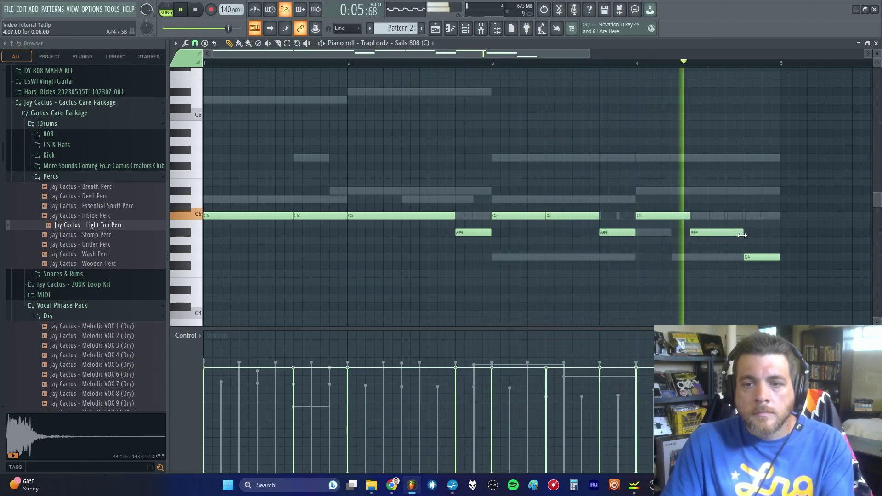
left_click(876, 43)
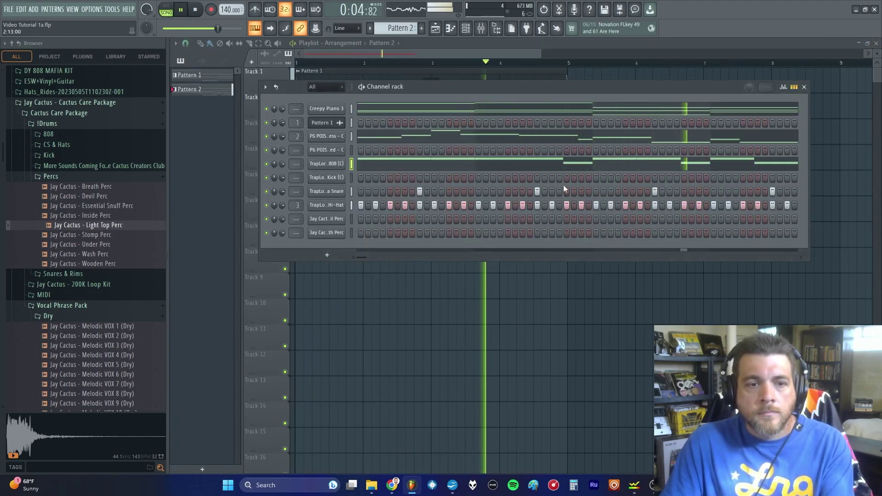
Program the four-bar kick pattern with hits on steps 1, 11, 17, 29, 33, 39, 45, 49, 55 and 61
left_click(197, 10)
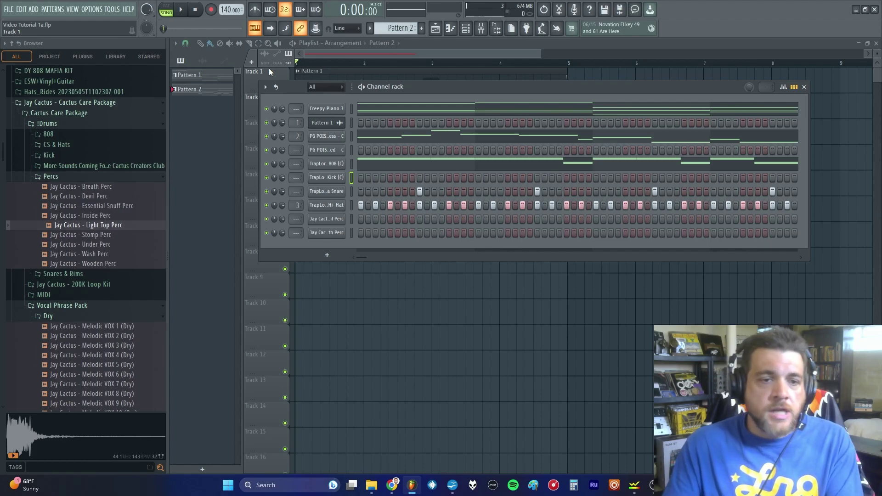
left_click(361, 178)
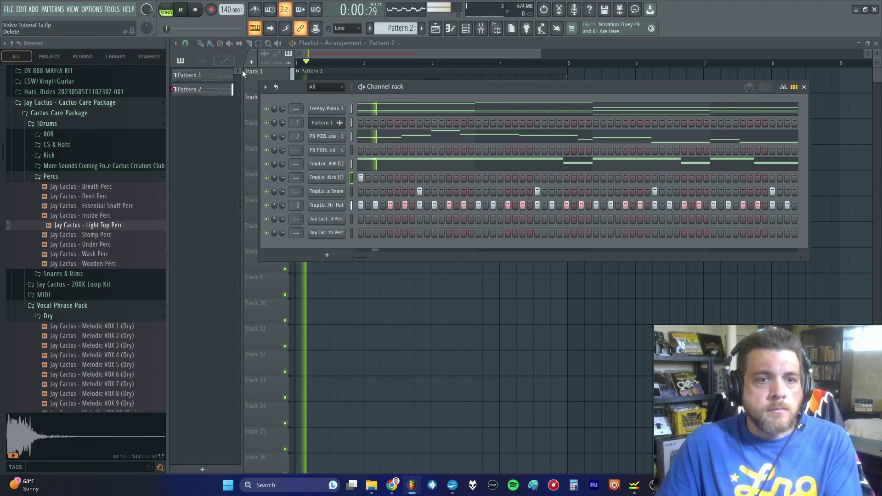
left_click(434, 178)
left_click(479, 178)
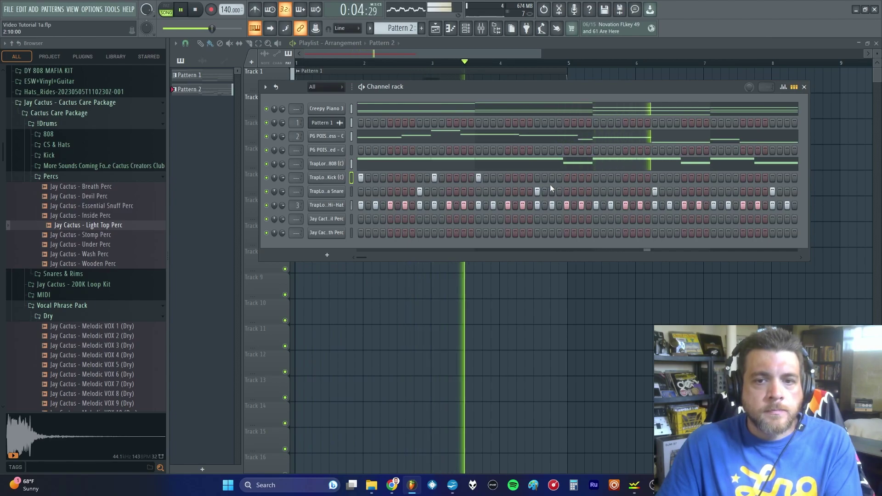
left_click(596, 178)
left_click(640, 178)
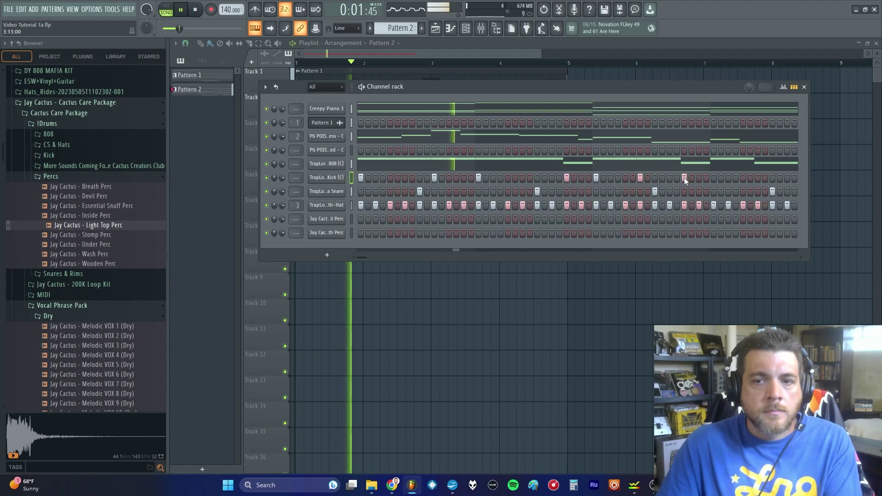
left_click(713, 178)
left_click(758, 177)
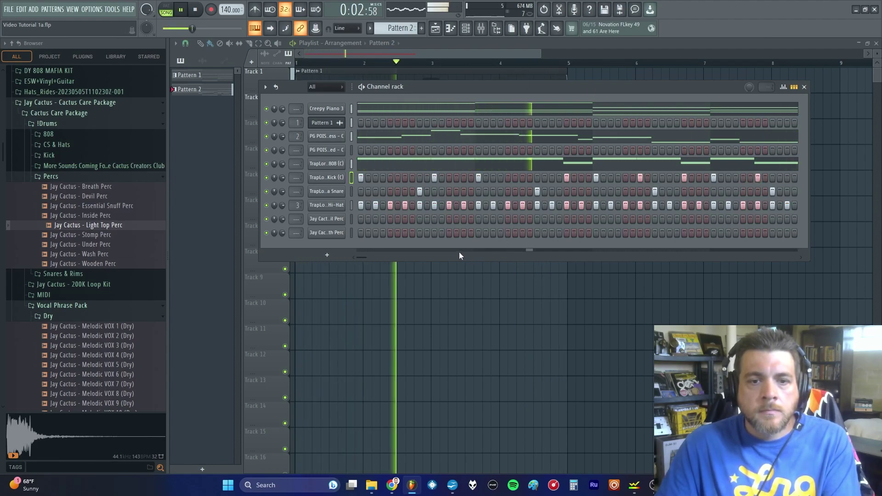
left_click_drag(354, 255, 363, 255)
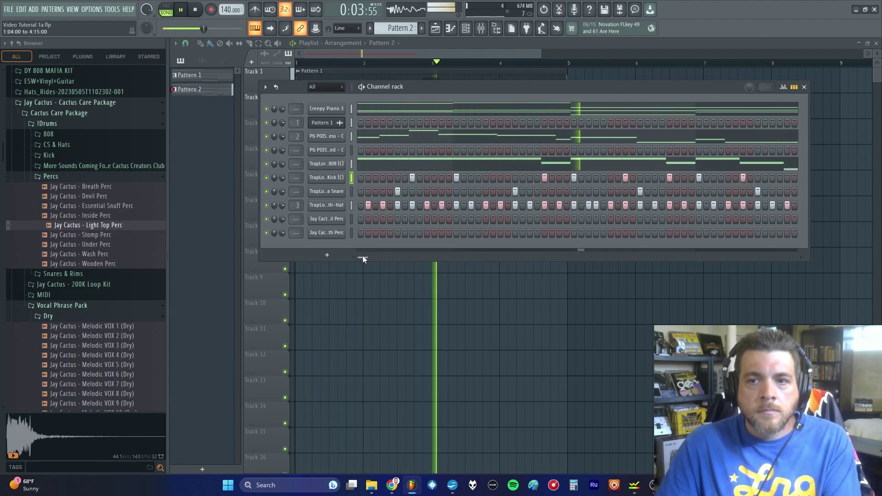
left_click(713, 177)
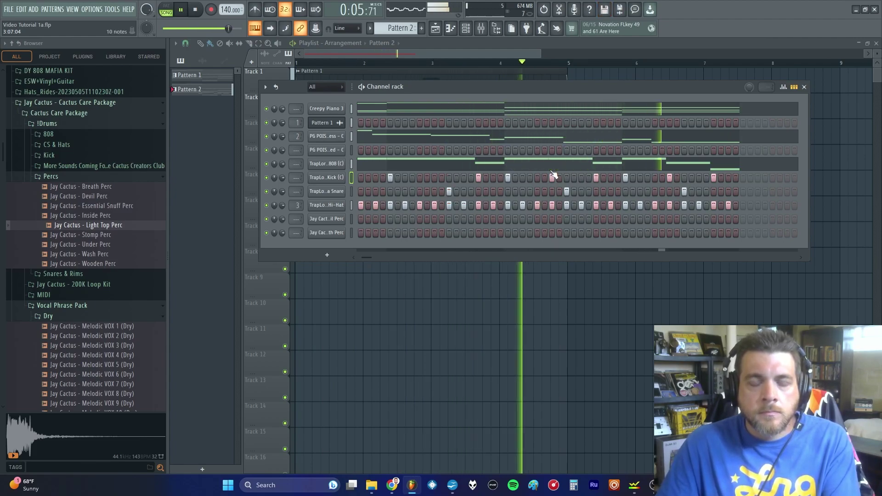
left_click_drag(365, 255, 357, 258)
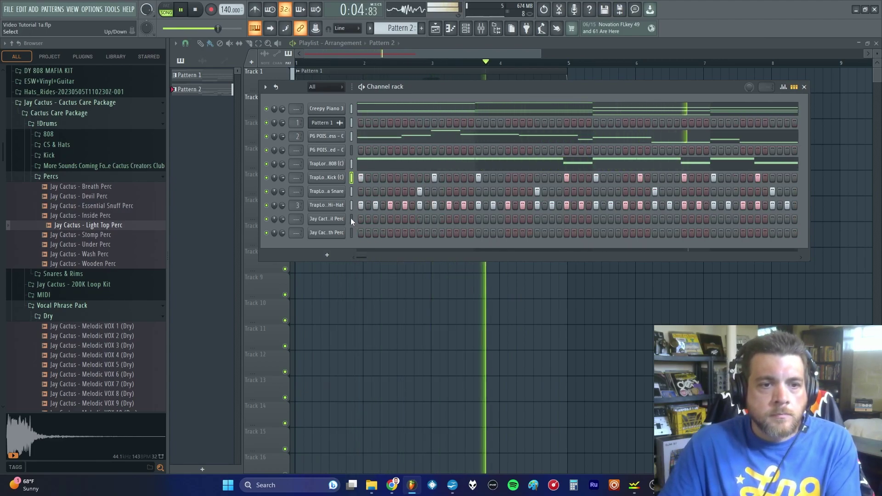
Find the Jay Cactus - Trap Lordz (Trap) kit in the sample browser, collapse its 808s and expand its Kicks folder
scroll(138, 234, "down", 6)
scroll(131, 241, "down", 6)
left_click(111, 225)
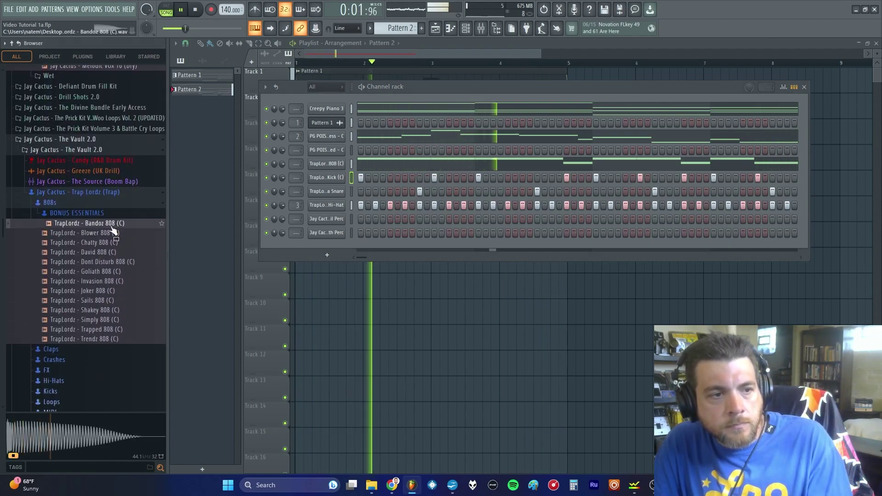
scroll(108, 232, "down", 4)
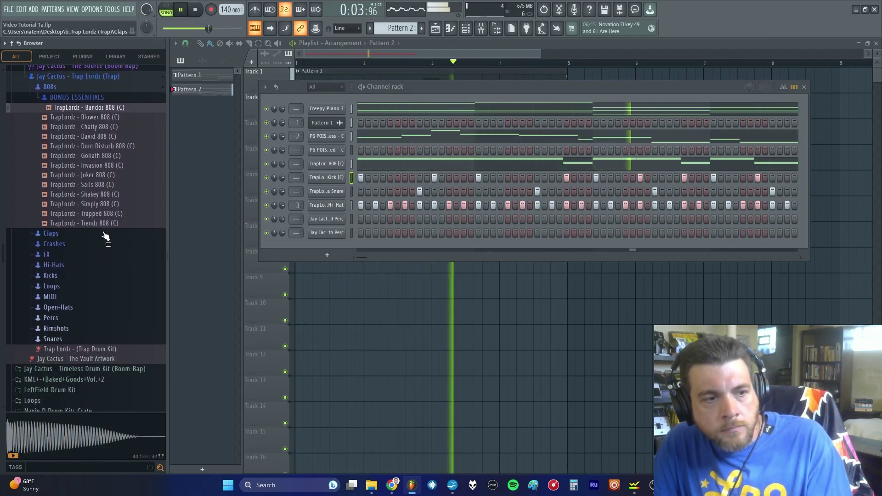
scroll(105, 238, "up", 2)
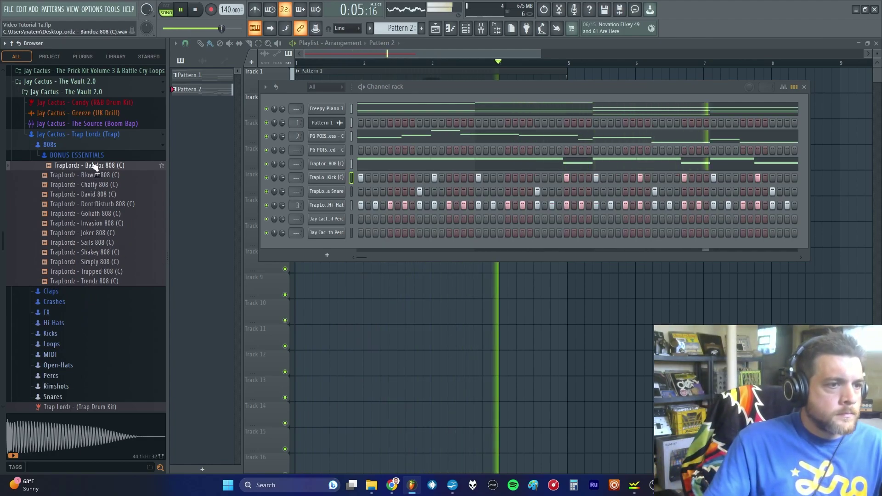
left_click(73, 146)
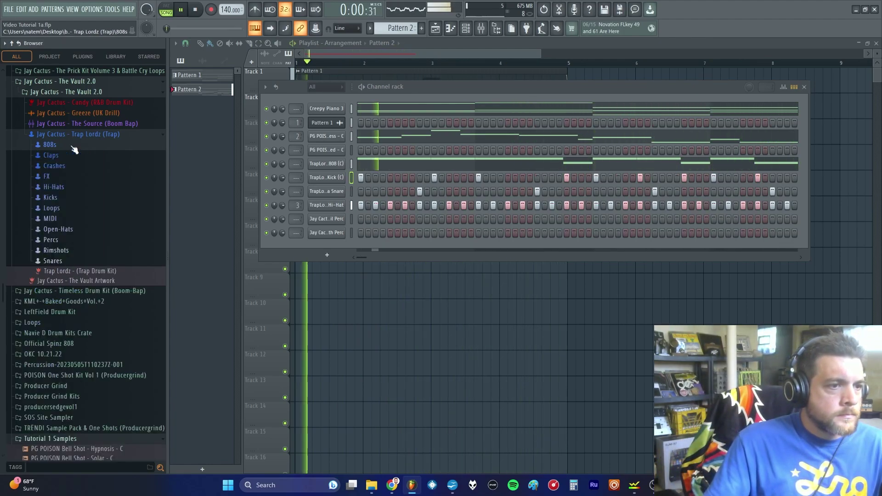
left_click(50, 198)
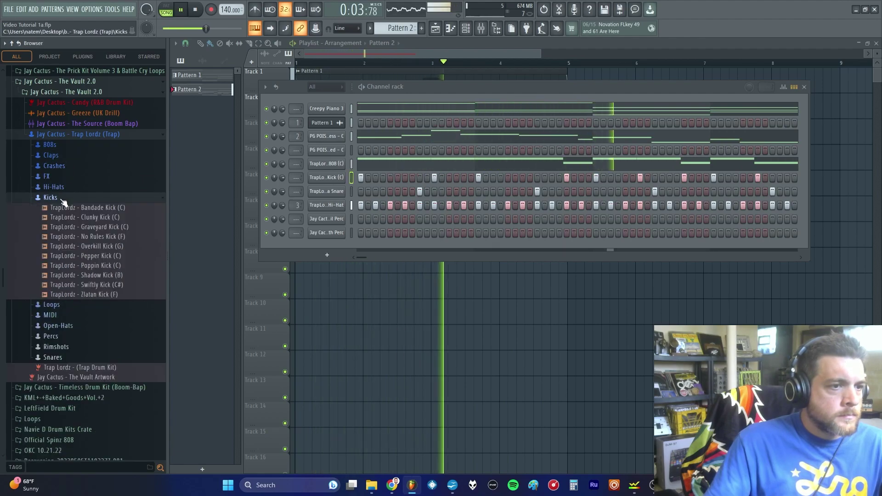
Try the Trap Lordz kicks one after another in the kick channel, settle on Overkill Kick (G) and stop playback
middle_click(94, 212)
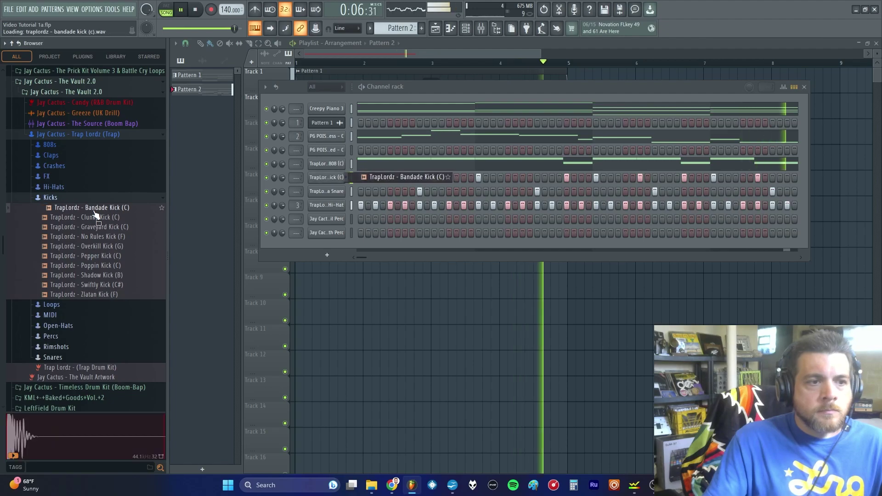
middle_click(94, 217)
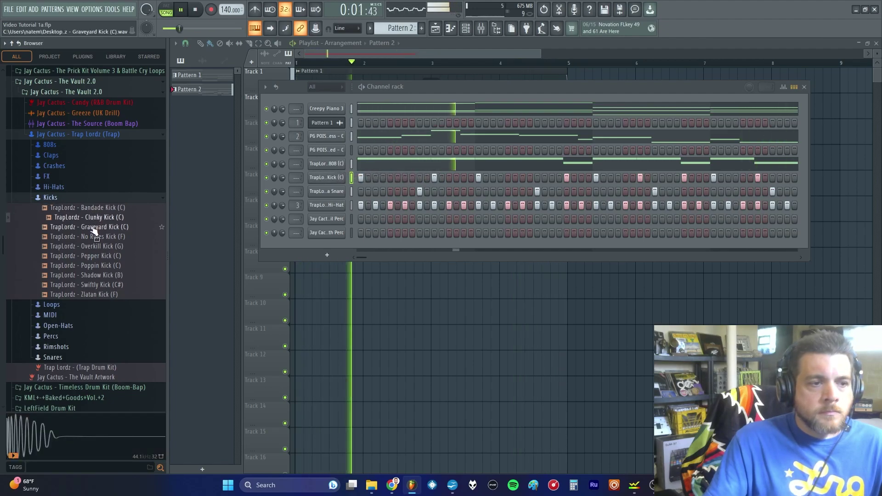
middle_click(94, 228)
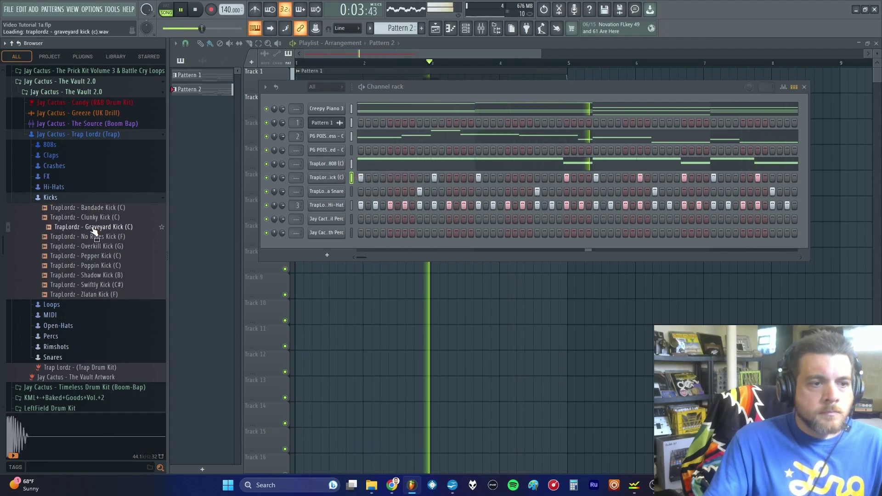
middle_click(94, 237)
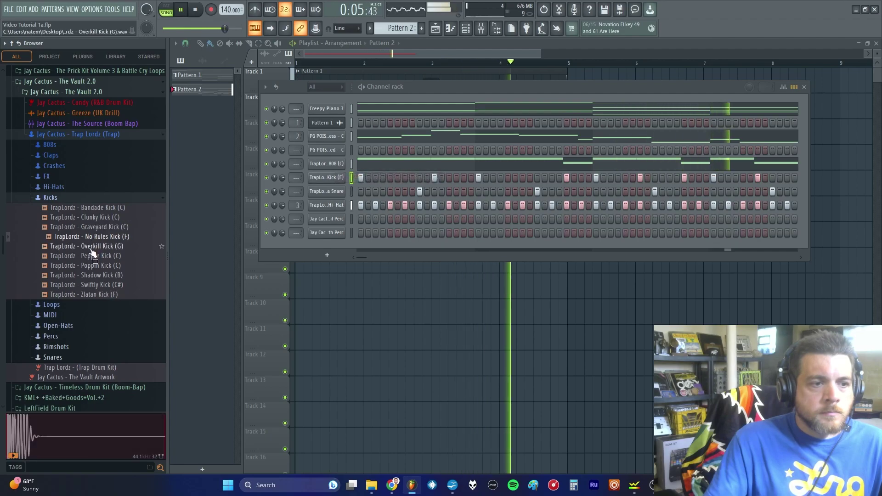
middle_click(92, 248)
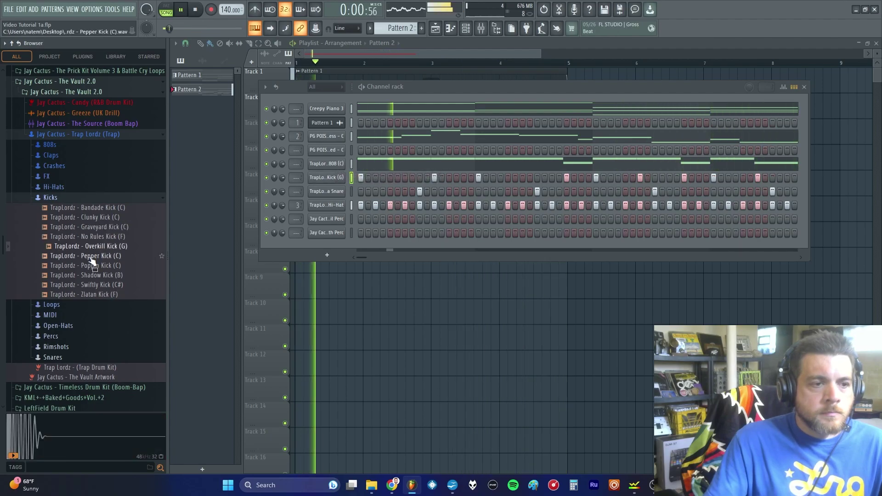
middle_click(91, 260)
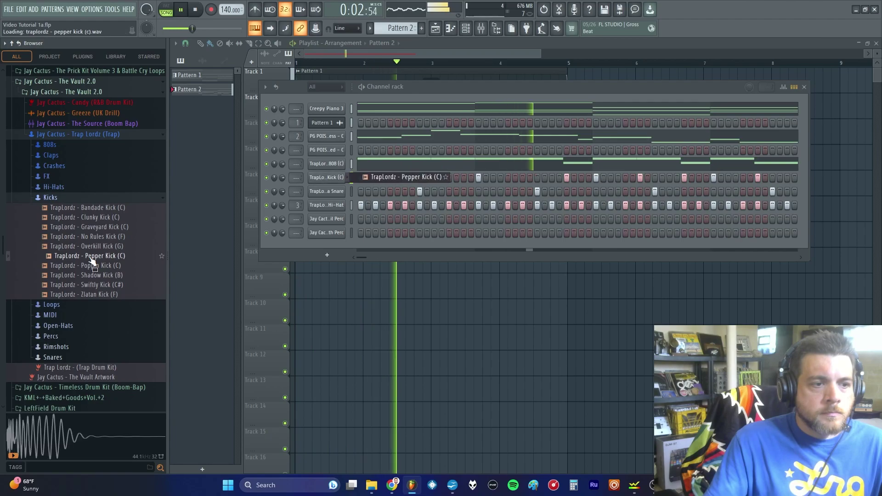
middle_click(91, 266)
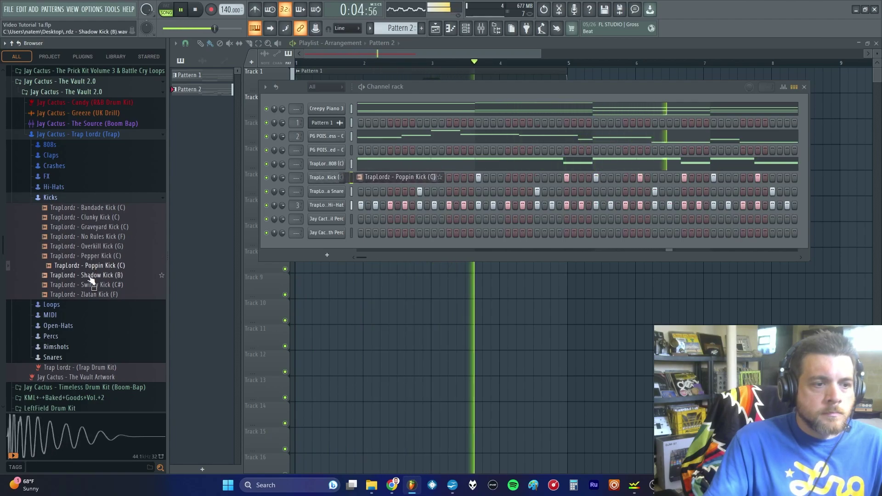
middle_click(91, 275)
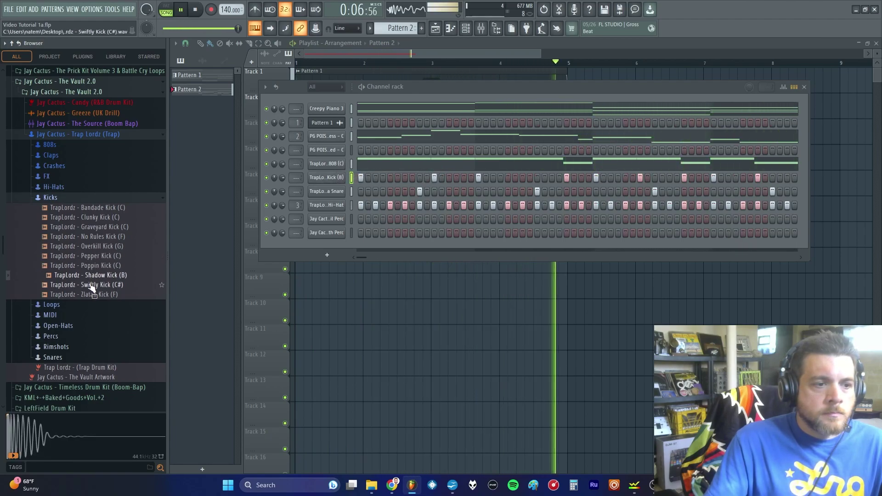
middle_click(91, 286)
middle_click(91, 294)
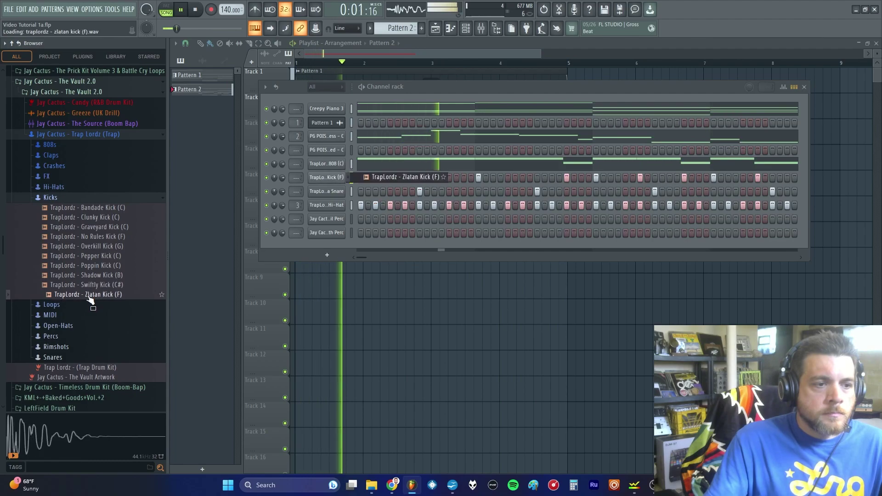
middle_click(102, 247)
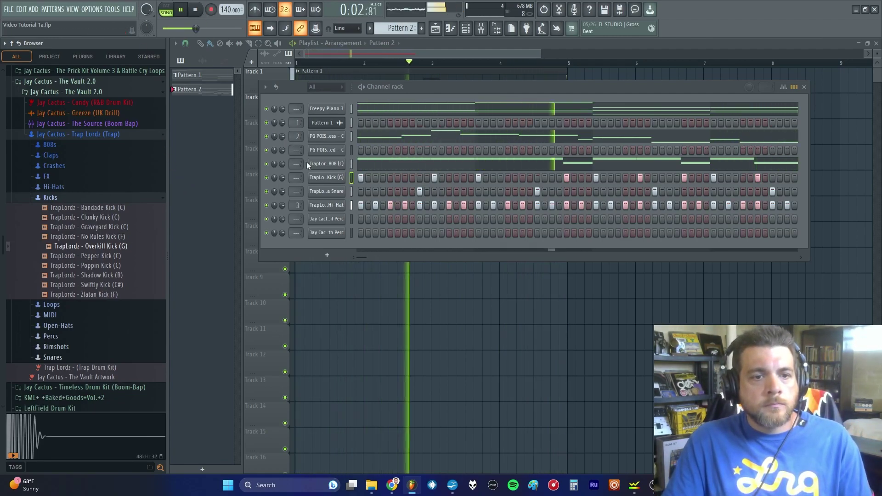
left_click(196, 11)
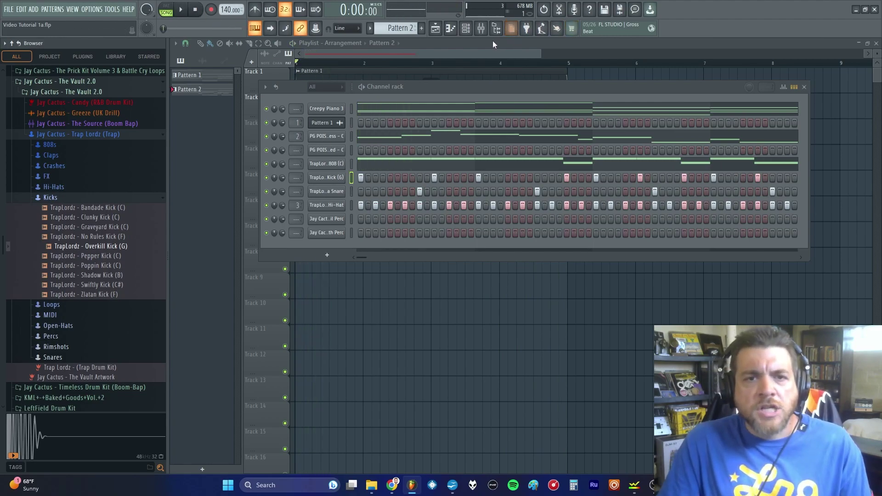
Route the kick channel to mixer Insert 4 and lower its volume to match Insert 3's fader during playback
left_click(481, 33)
left_click(481, 33)
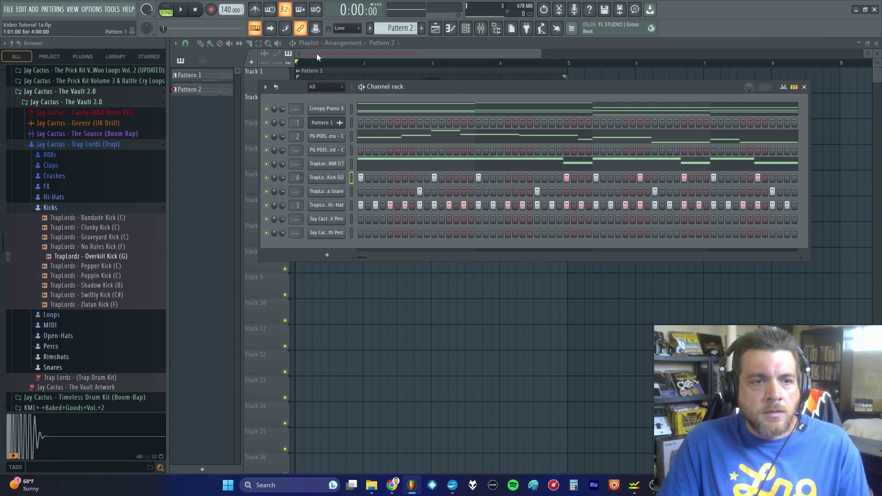
left_click(181, 9)
left_click(480, 28)
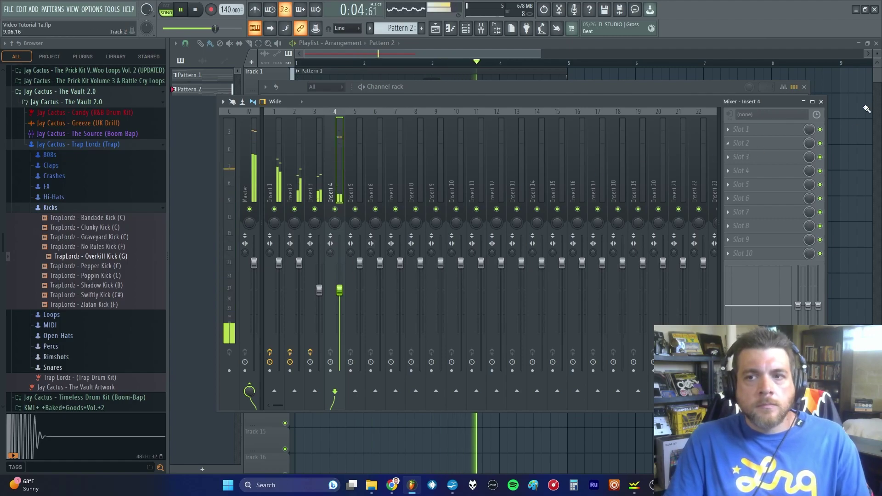
left_click(821, 102)
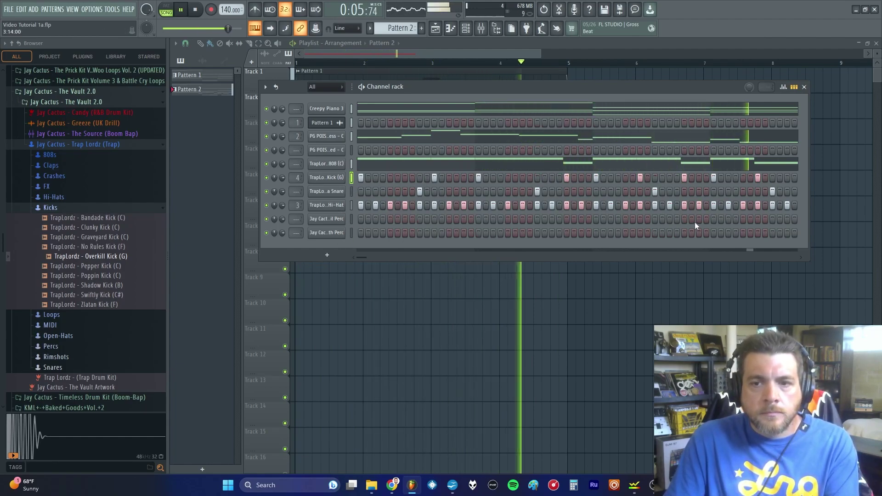
Try out perc placements during playback, keeping Breath Perc hits on steps 5 and 47 and no Devil Perc hit
left_click(463, 219)
left_click(464, 233)
left_click(463, 219)
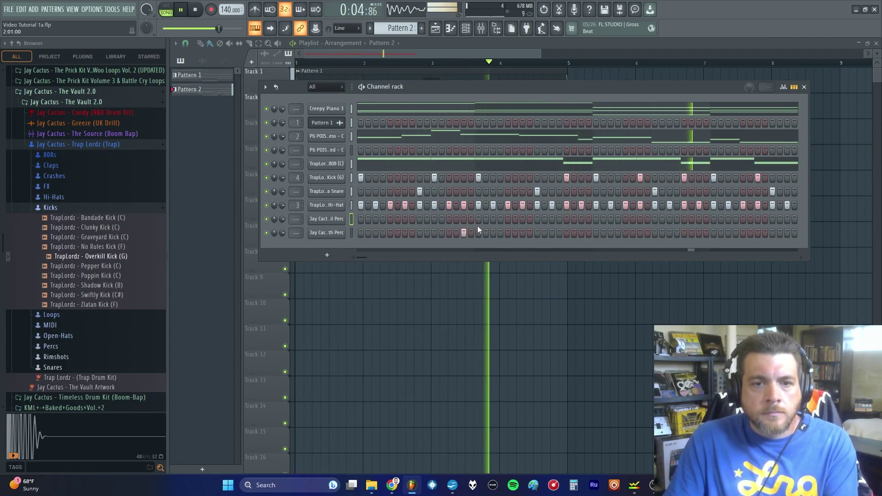
left_click(493, 233)
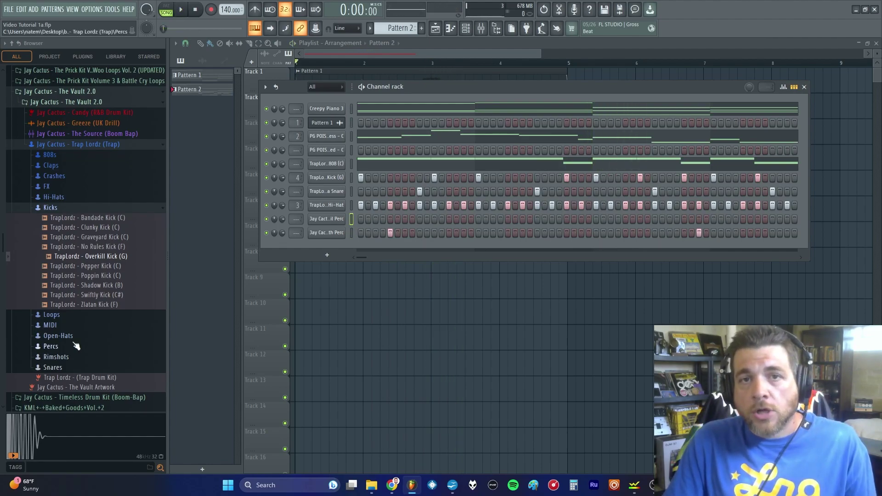
Audition the Trap Lordz percs from Droplet Perc to Meta Perc and open Meta Perc in a new channel
left_click(51, 346)
scroll(92, 322, "down", 7)
left_click(113, 157)
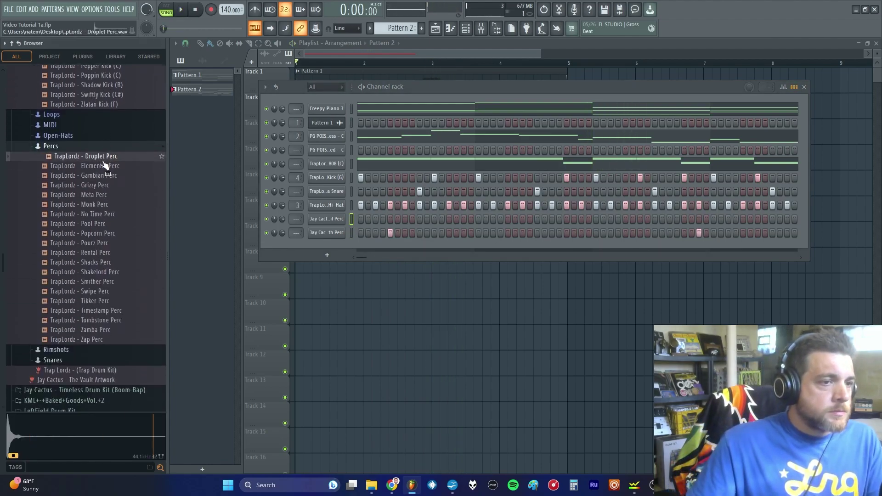
left_click(102, 166)
left_click(102, 177)
left_click(100, 186)
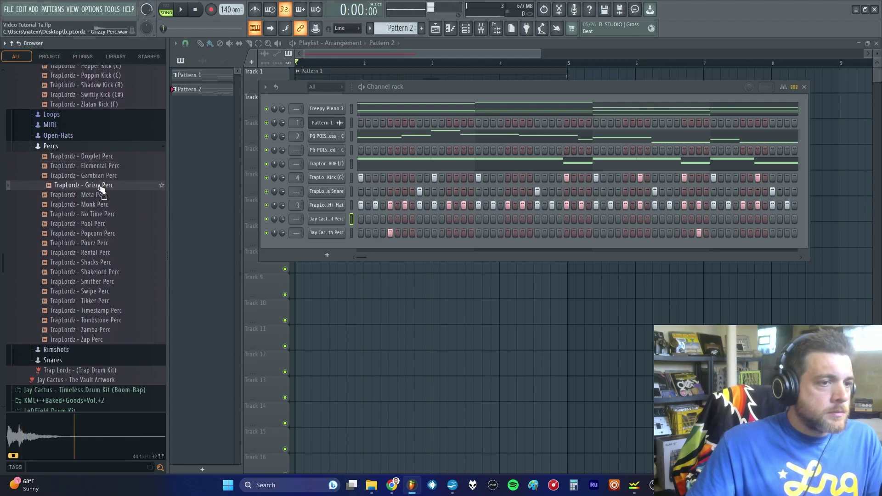
left_click(99, 196)
right_click(100, 196)
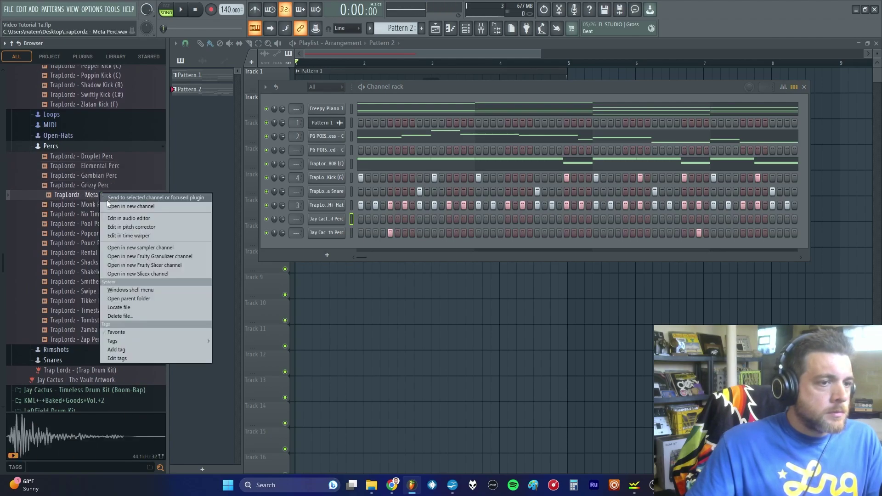
left_click(110, 204)
Audition the Trap Lordz percs from Monk Perc to Swipe Perc, returning to Shakelord Perc
left_click(101, 205)
left_click(105, 215)
left_click(106, 225)
left_click(107, 235)
left_click(106, 244)
left_click(104, 254)
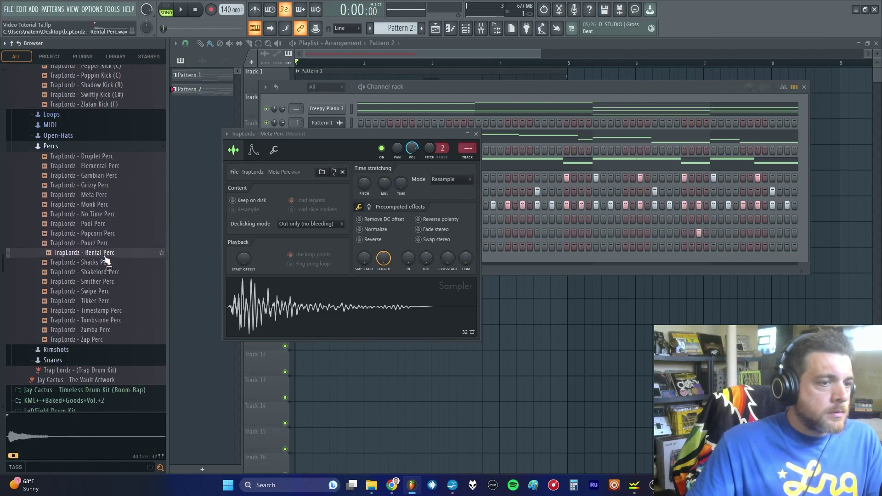
left_click(105, 263)
left_click(106, 273)
left_click(104, 282)
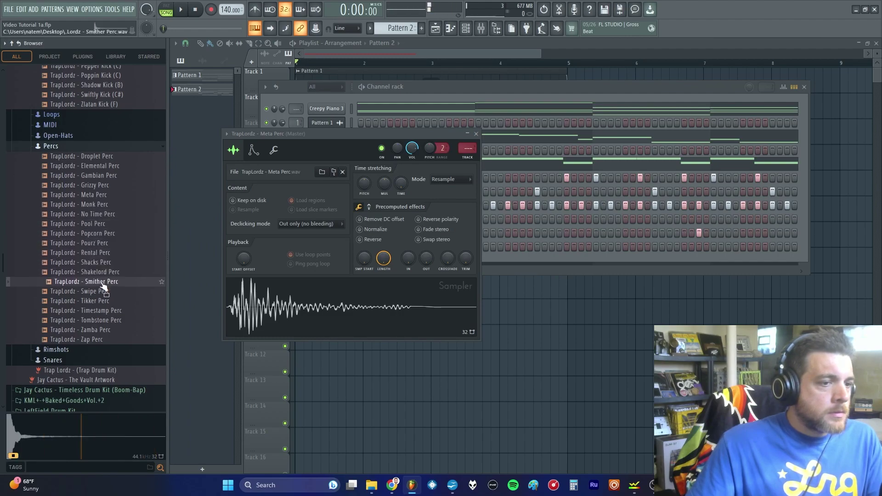
left_click(104, 292)
key("Up")
key("Up")
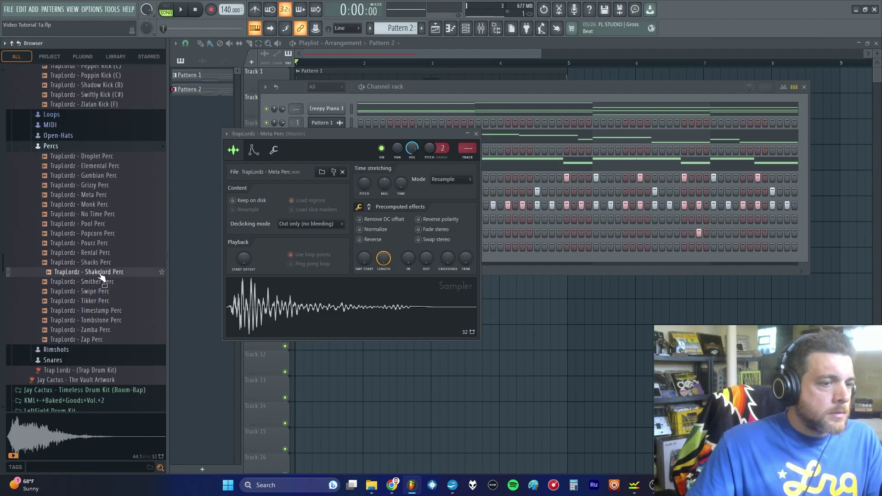
Audition Tikker Perc and Timestamp Perc and open Tikker Perc in a new channel
left_click(101, 302)
left_click(103, 312)
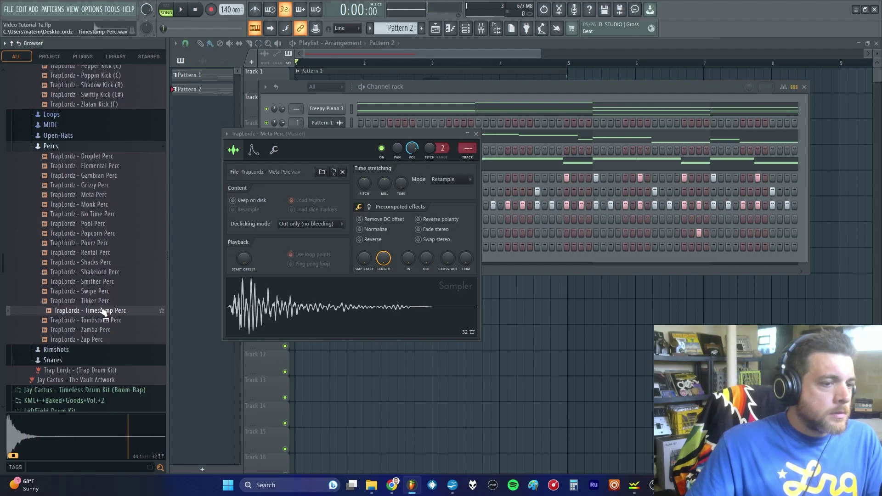
left_click(101, 302)
right_click(100, 302)
left_click(106, 309)
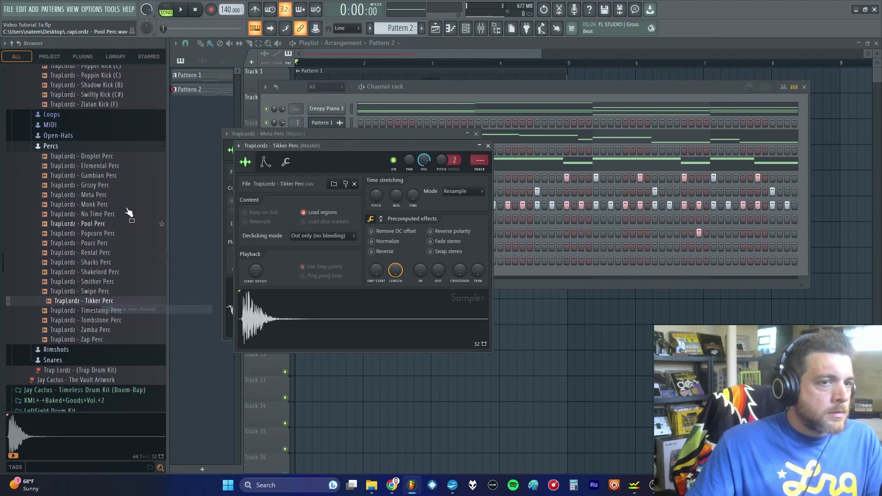
Close the Tikker and Meta Perc sampler windows and try Meta Perc hits during playback, keeping steps 15 and 19
key("space")
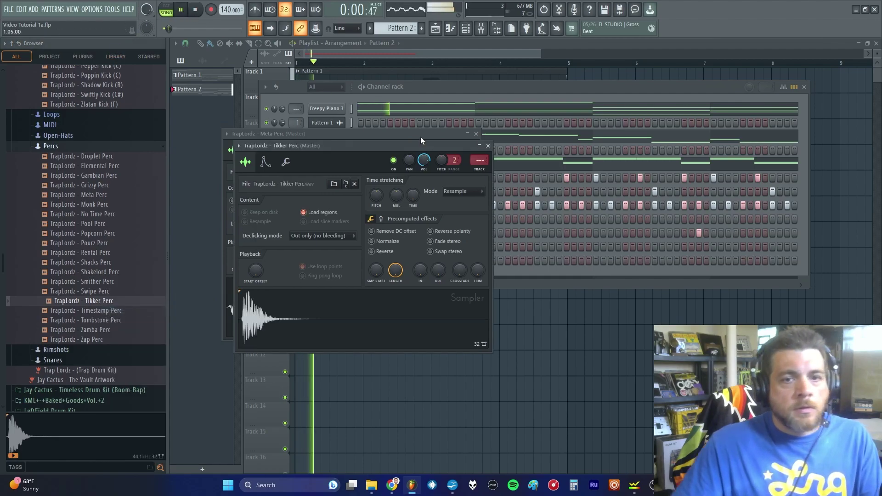
left_click(487, 146)
left_click(476, 133)
left_click(390, 246)
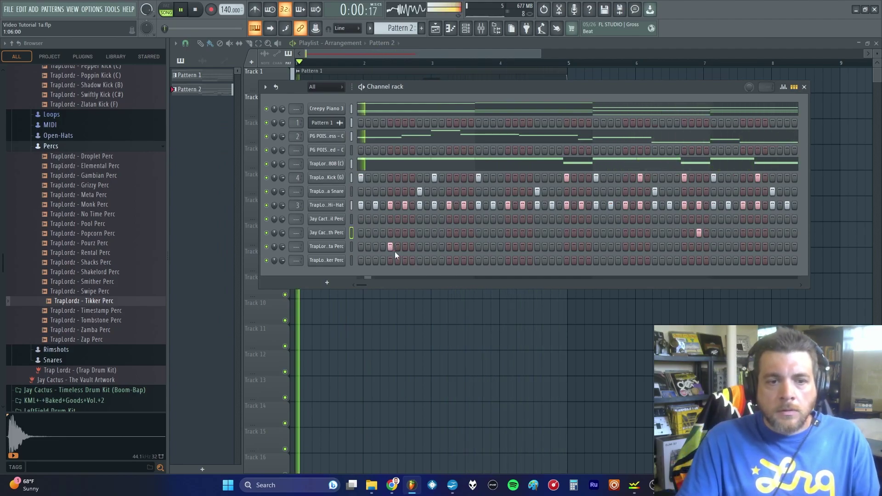
left_click(390, 246)
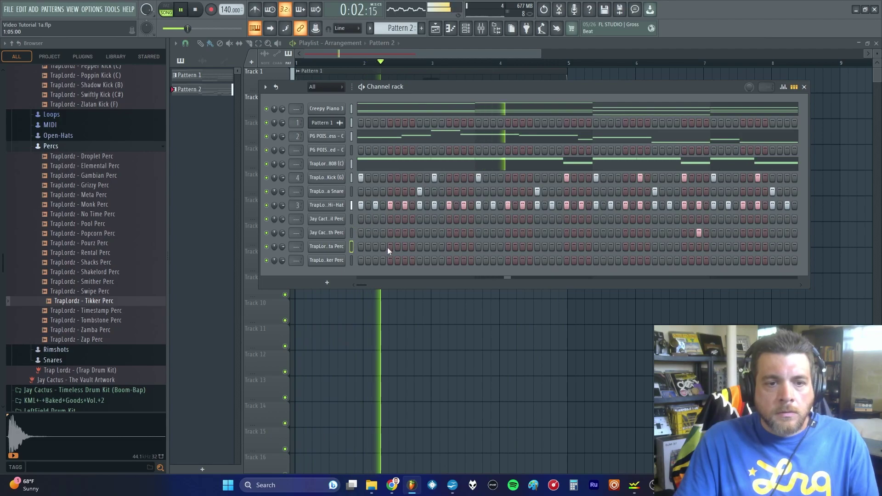
left_click(375, 247)
left_click(464, 247)
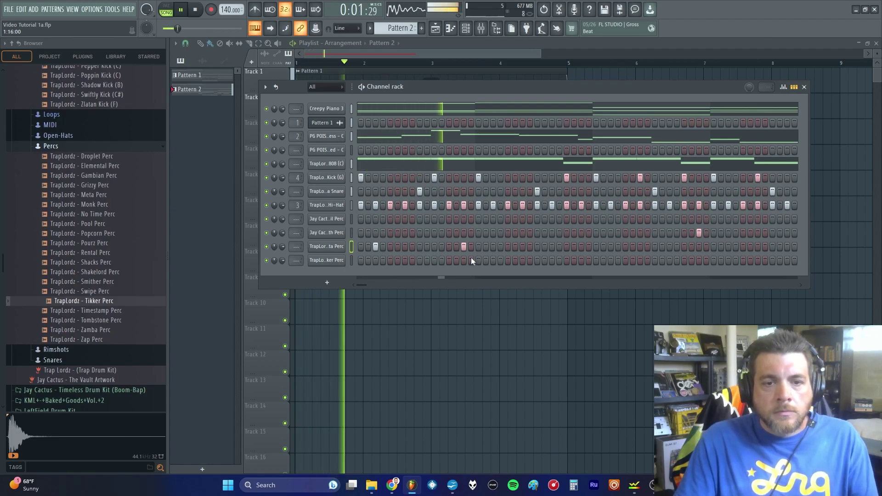
left_click(376, 247)
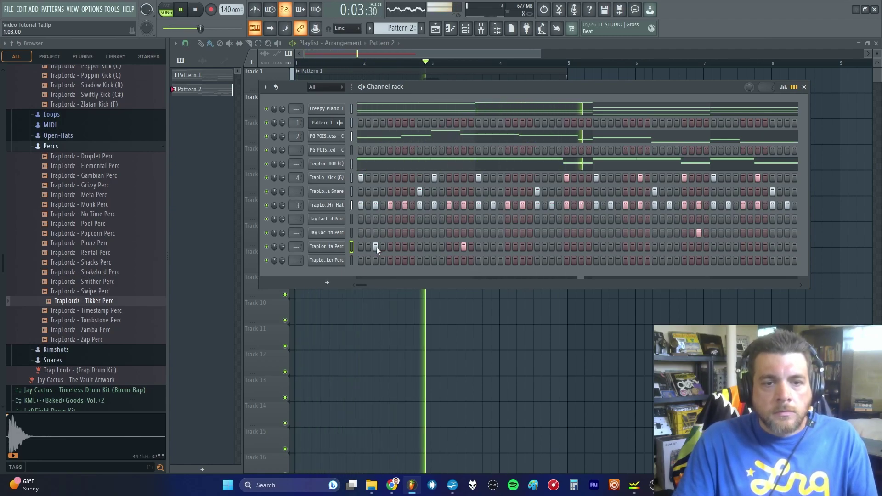
left_click(492, 247)
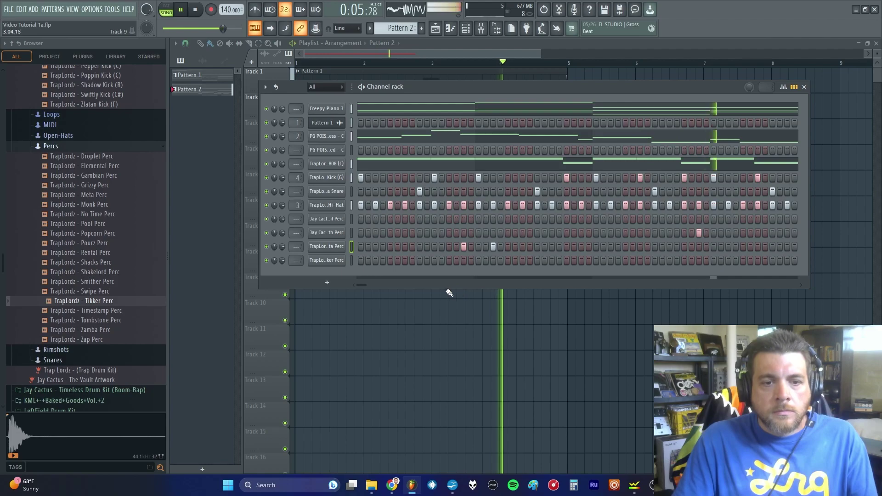
Add Tikker Perc hits on steps 3 and 35 and replace the Meta Perc hits with Breath Perc hits on steps 19 and 51
left_click(375, 261)
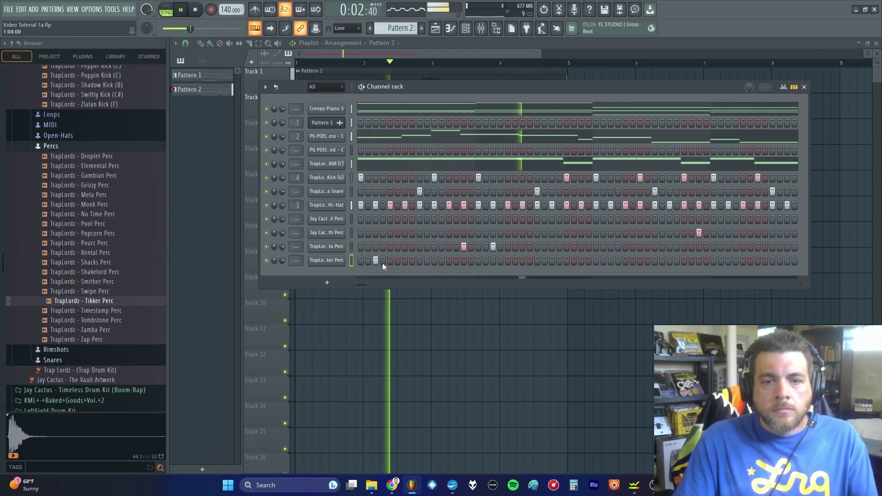
left_click(611, 261)
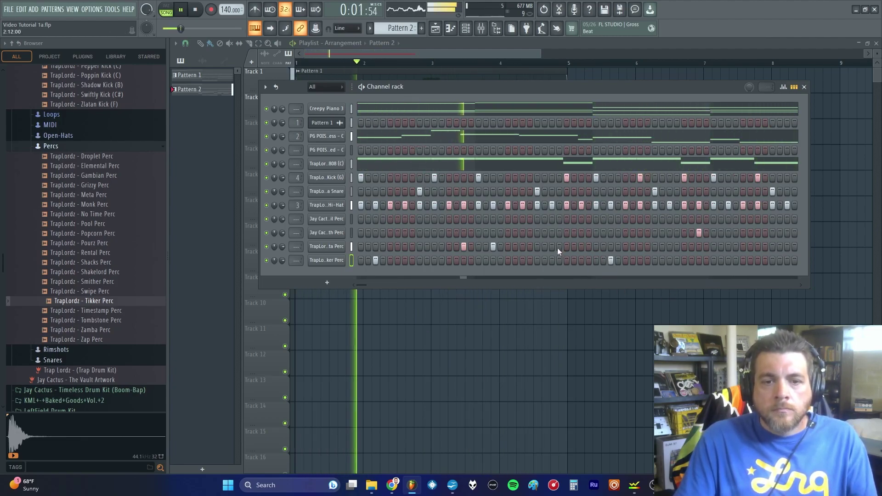
left_click(492, 233)
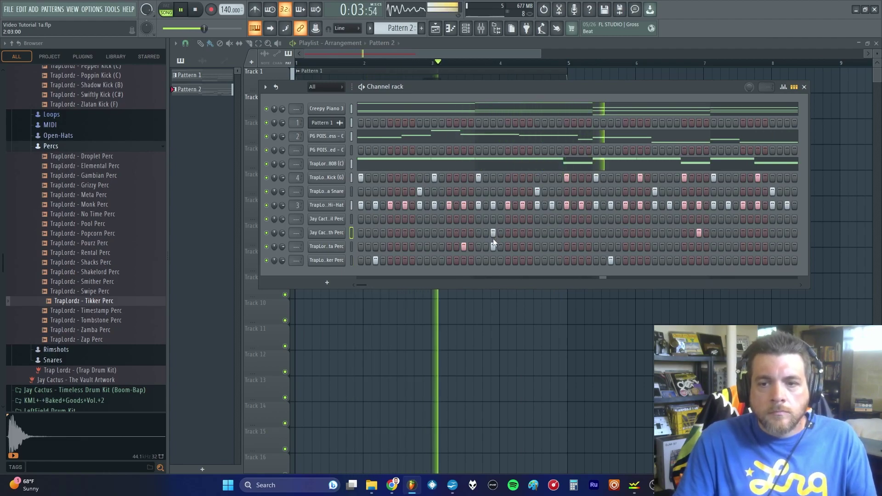
left_click(493, 246)
left_click(728, 233)
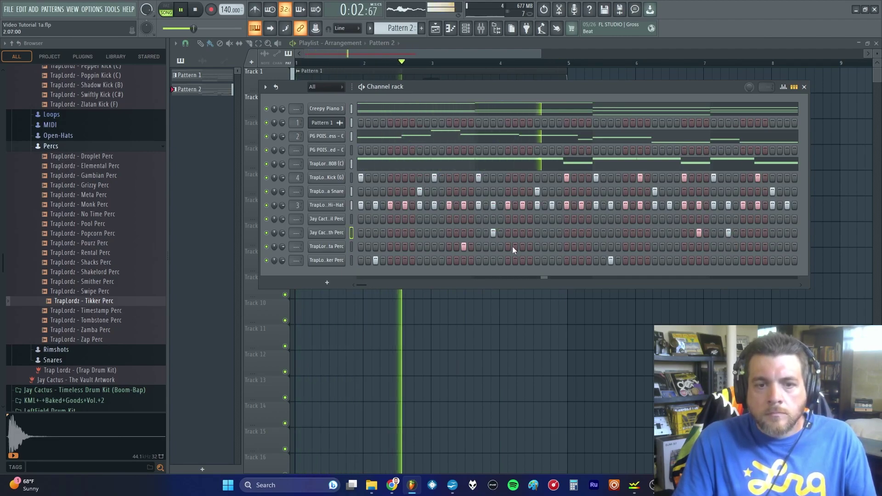
left_click(464, 247)
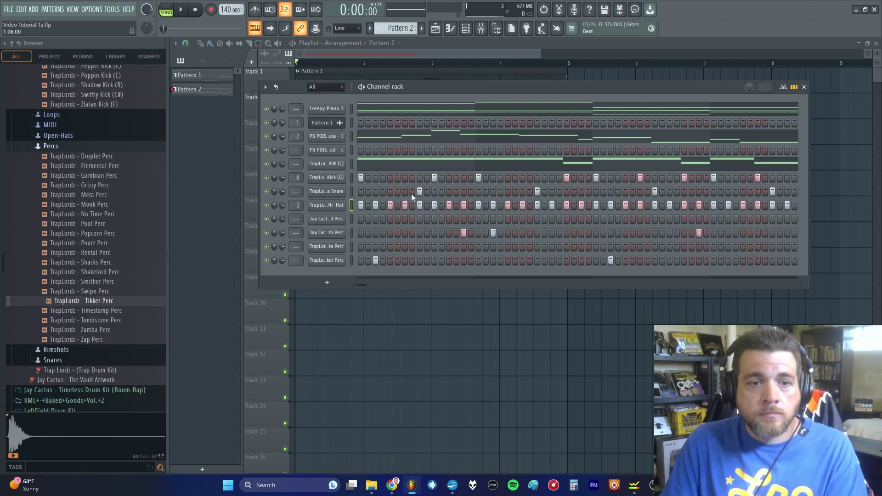
Open the Gateway Hi-Hat pattern in the piano roll and add C5 notes on steps 14 and 16 of bar 2
left_click(793, 88)
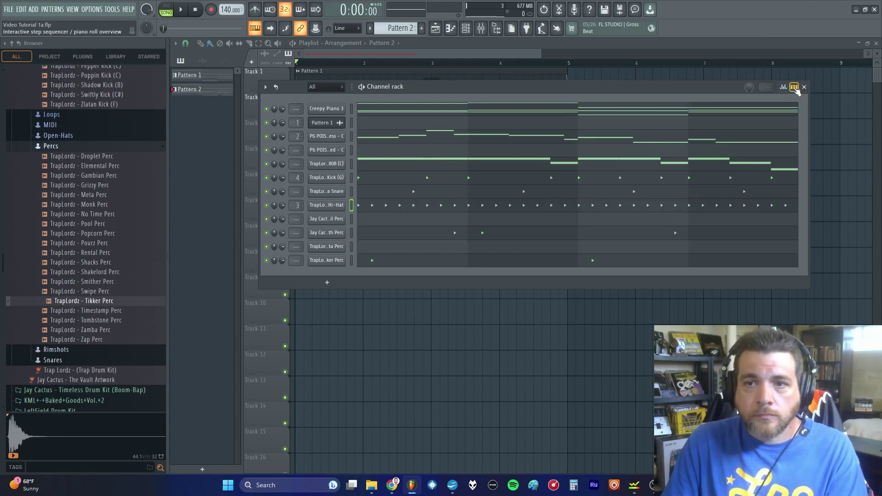
left_click(454, 205)
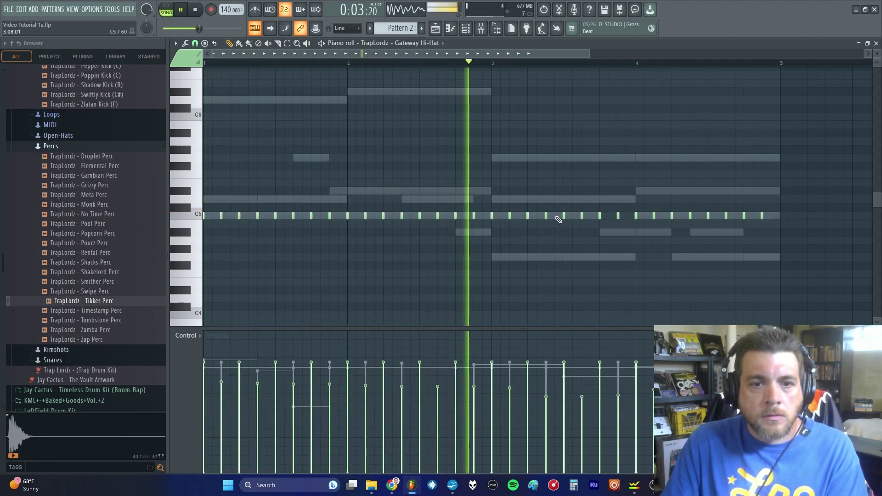
left_click(464, 216)
left_click(482, 216)
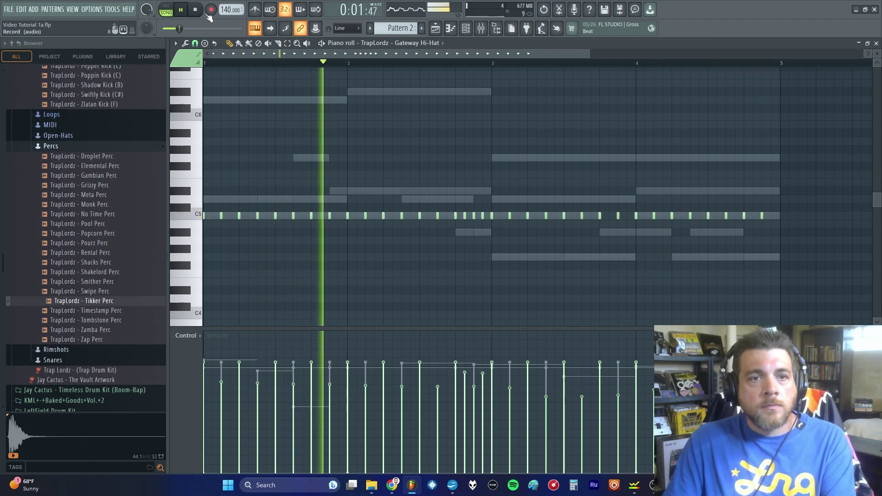
Set a finer snap grid and fill the last four steps of bar 2 with half-step hi-hat notes on C5
left_click(194, 42)
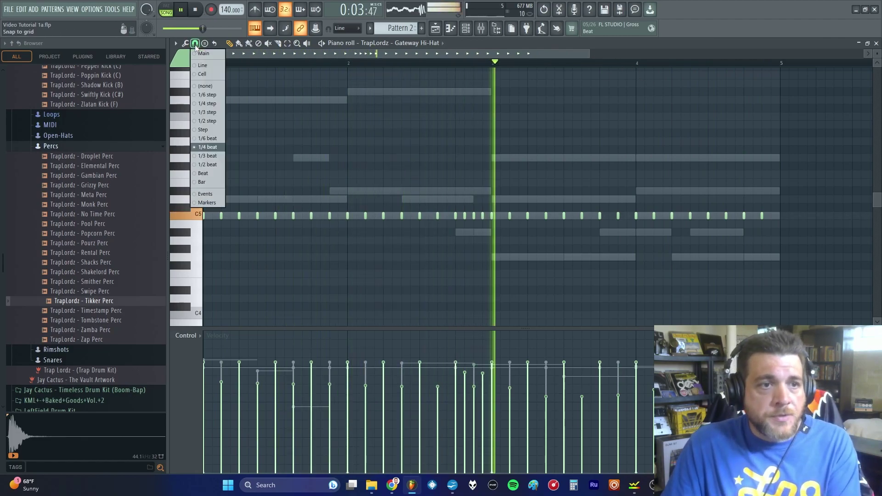
left_click(213, 111)
left_click_drag(587, 53, 465, 54)
left_click(351, 215)
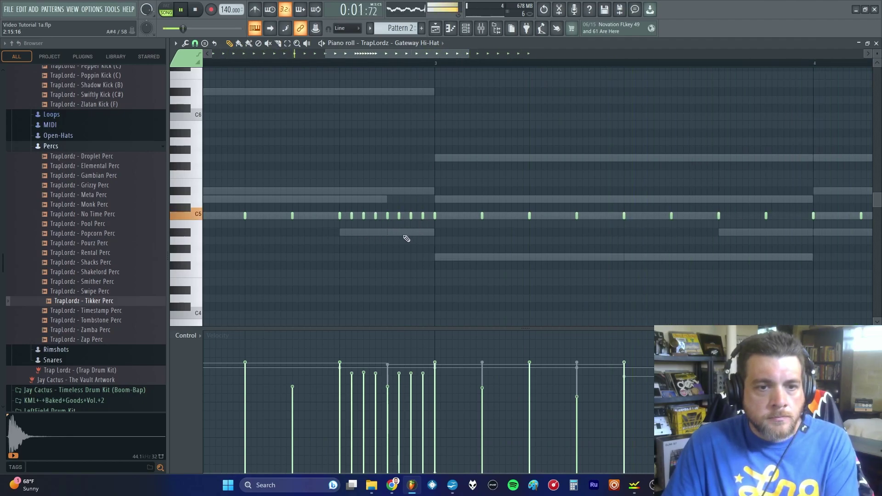
Select the seven hi-hat roll notes at the end of bar 2 and move them to C#5, starting midway through step 9
left_click(287, 42)
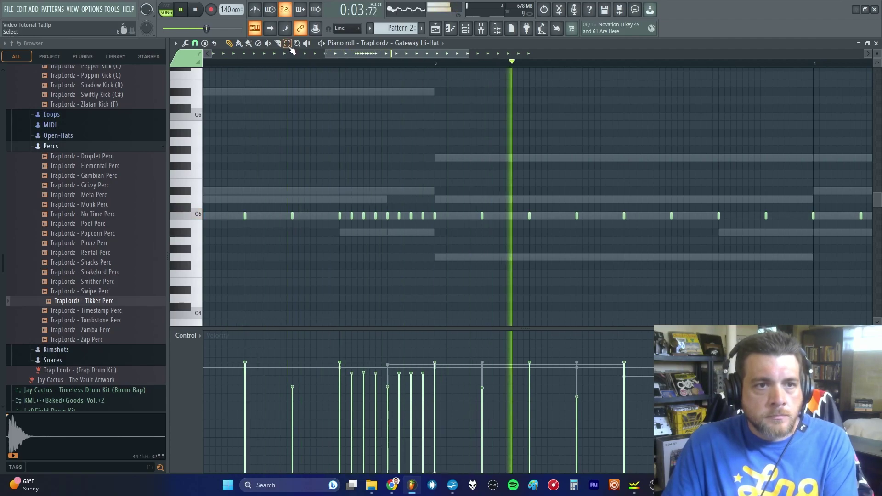
left_click_drag(431, 227, 347, 203)
left_click_drag(327, 55, 243, 54)
left_click(229, 44)
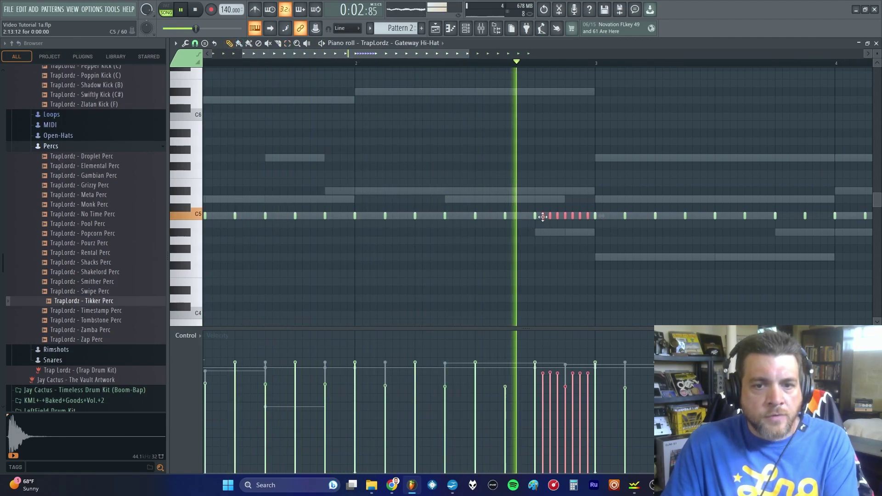
mouse_move(541, 216)
left_mouse_down()
mouse_move(522, 216)
mouse_move(535, 218)
left_mouse_up()
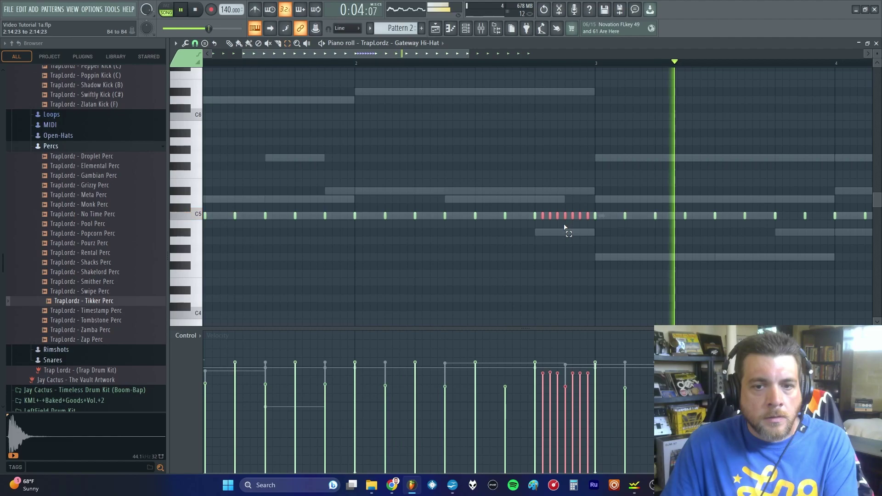
left_click(567, 221)
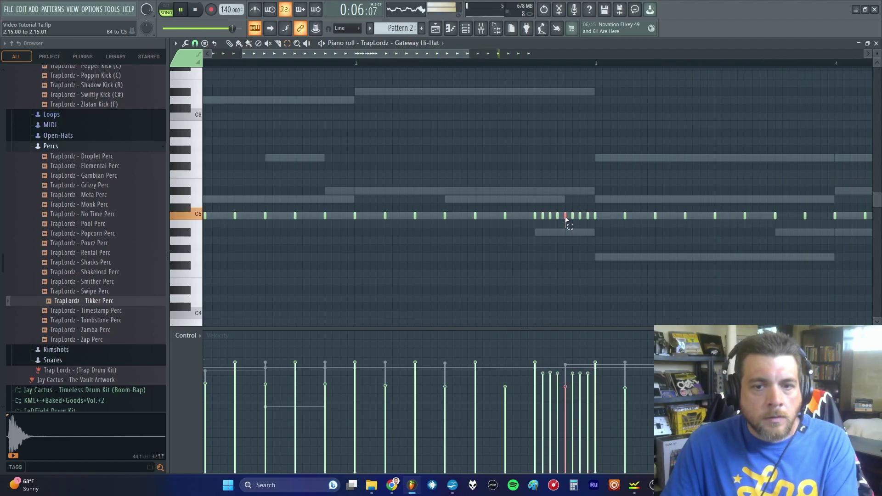
left_click_drag(590, 230, 539, 212)
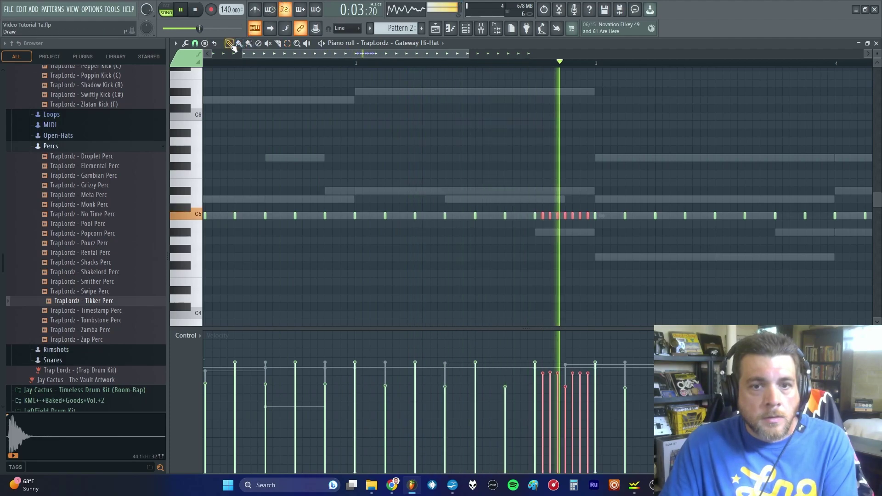
left_click_drag(538, 215, 480, 218)
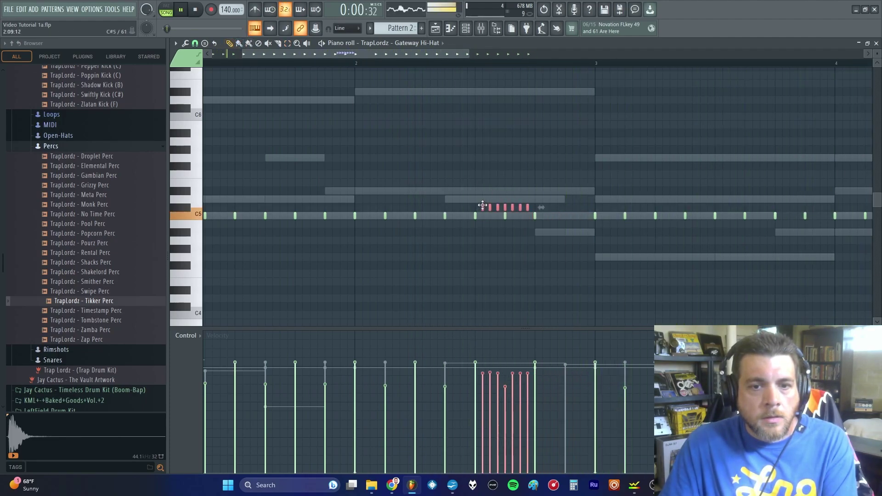
Restore the C5 hi-hat on step 15 of bar 2 and move the seven-note roll to D#5, starting on step 15 of bar 1
left_click(567, 217)
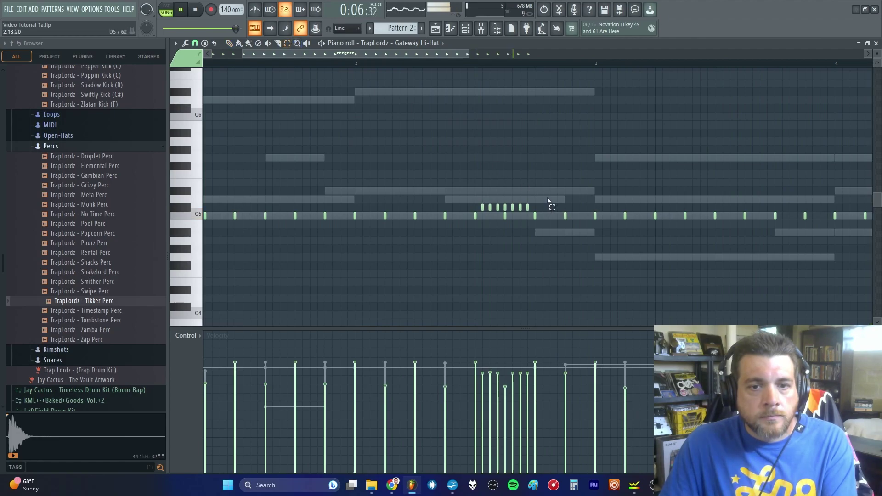
left_click_drag(482, 212, 481, 212)
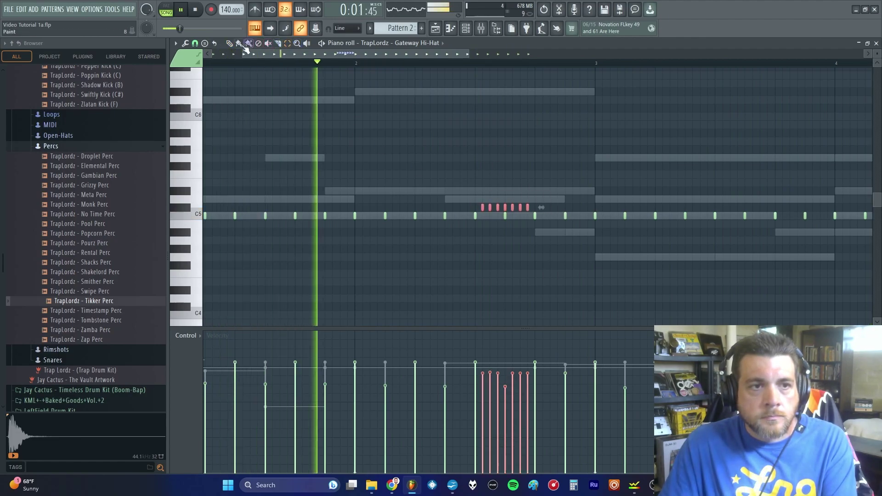
left_click_drag(482, 206, 326, 205)
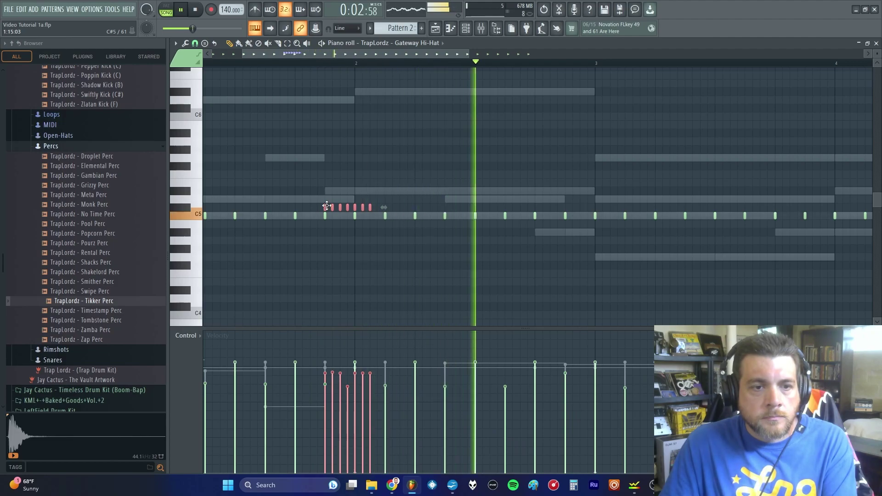
left_click_drag(327, 205, 327, 190)
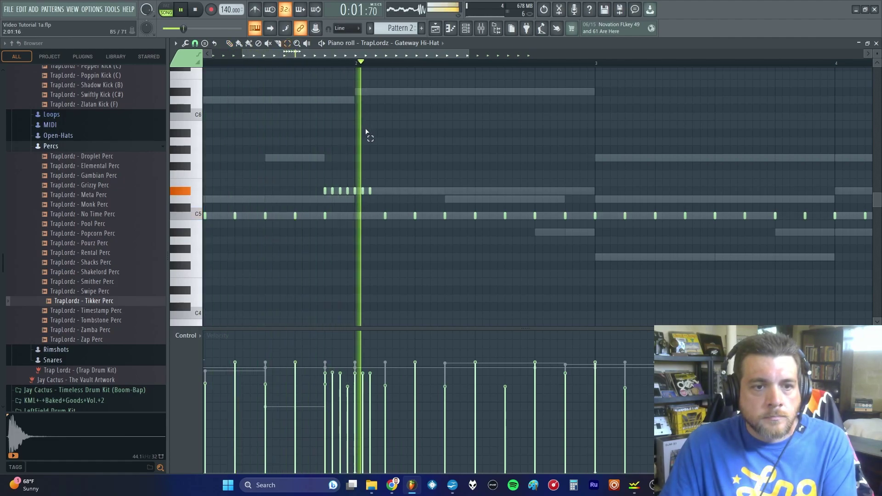
Lower the roll's last three notes to C#5 and try its fourth note on D5 before removing it
left_click_drag(381, 188, 354, 196)
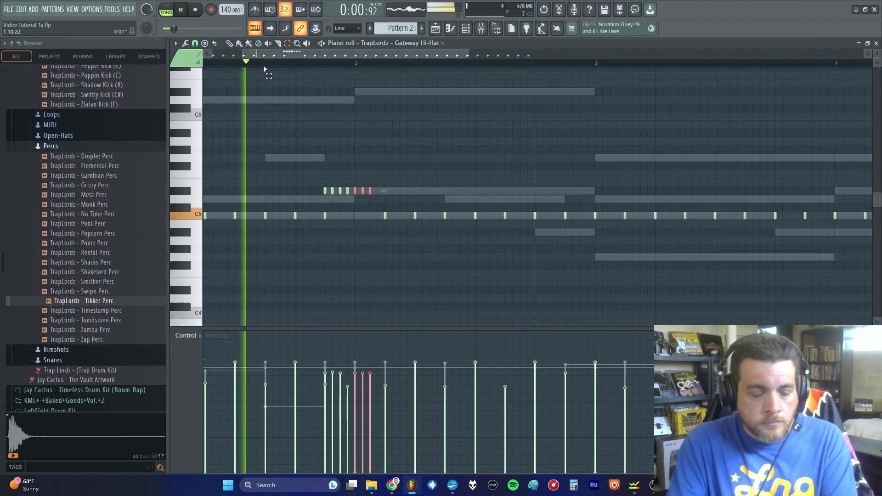
key("Down")
key("Down")
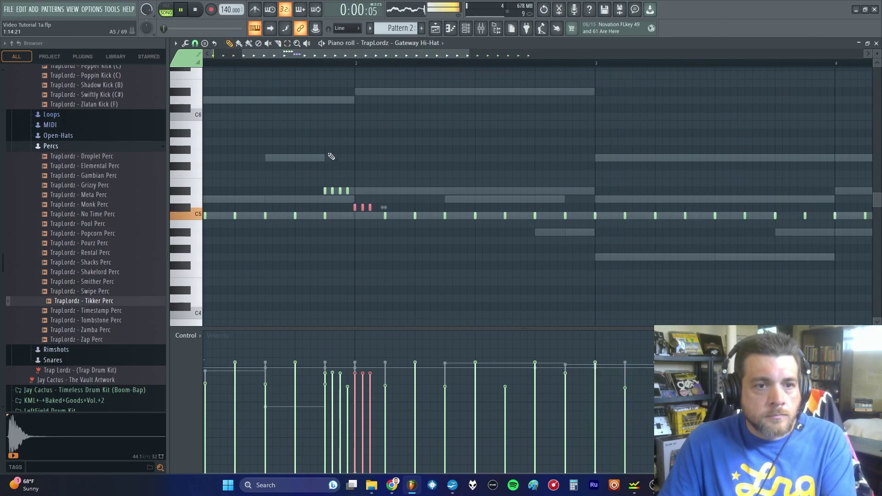
left_click_drag(347, 191, 348, 199)
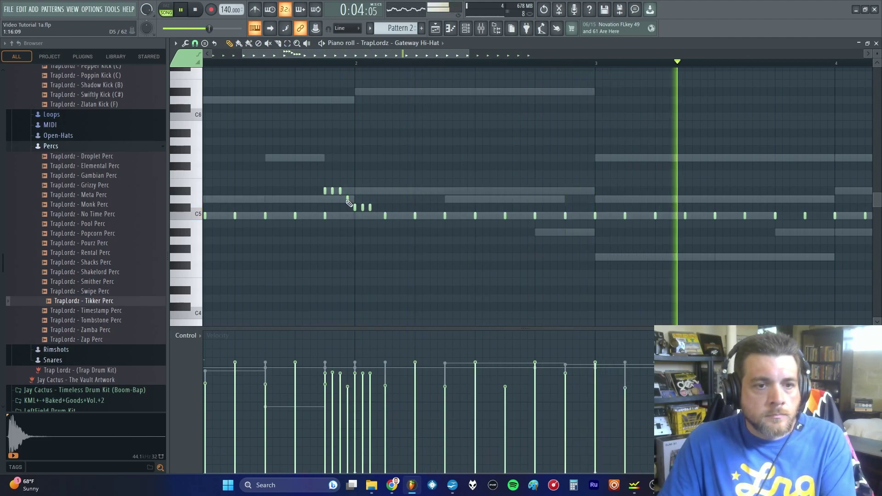
right_click(347, 198)
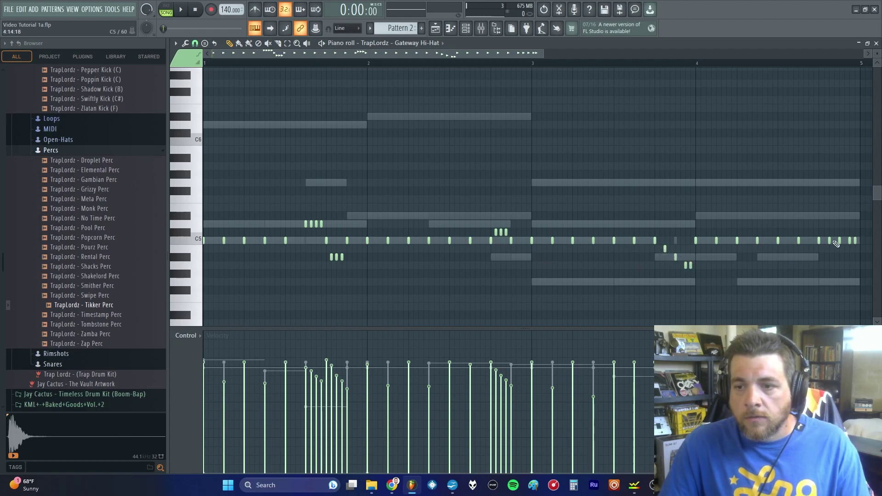
Play the beat, lower the bar 1 hi-hat roll's velocities into two descending ramps, and close the piano roll
left_click(186, 12)
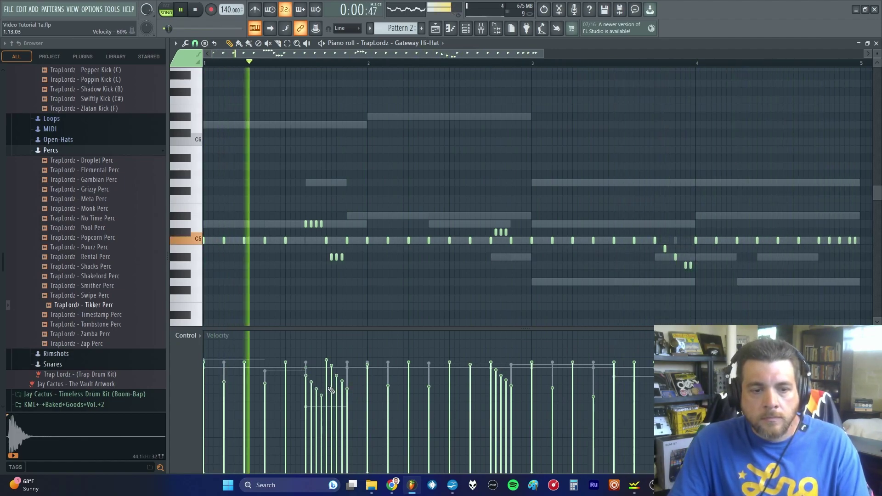
left_click_drag(325, 376, 347, 398)
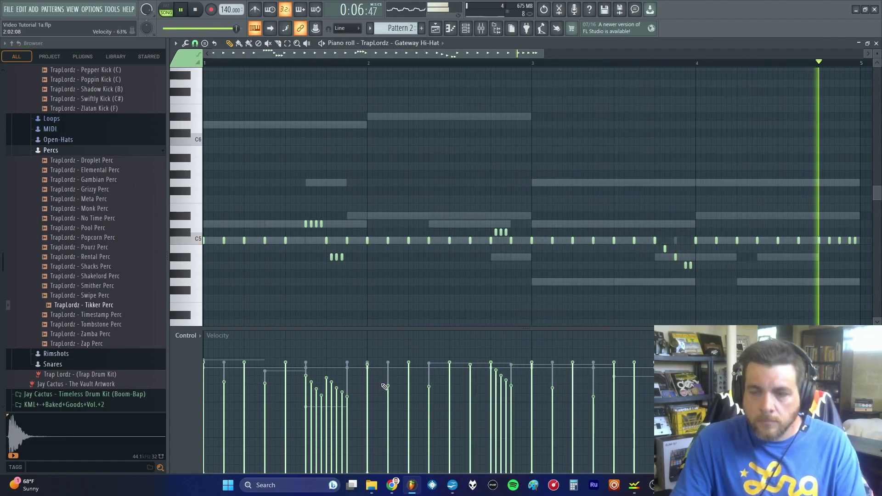
left_click(876, 43)
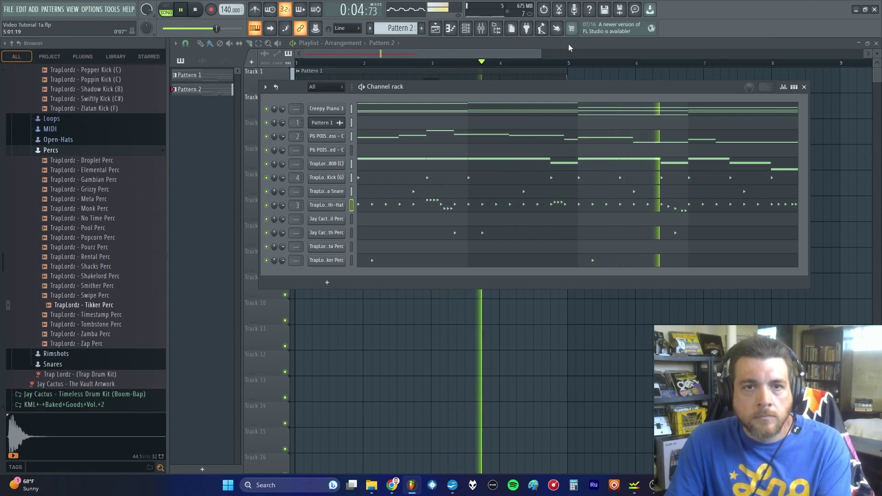
Open the mixer, solo Insert 5 and load Saturation Knob into its first effect slot
key("F9")
left_click(199, 10)
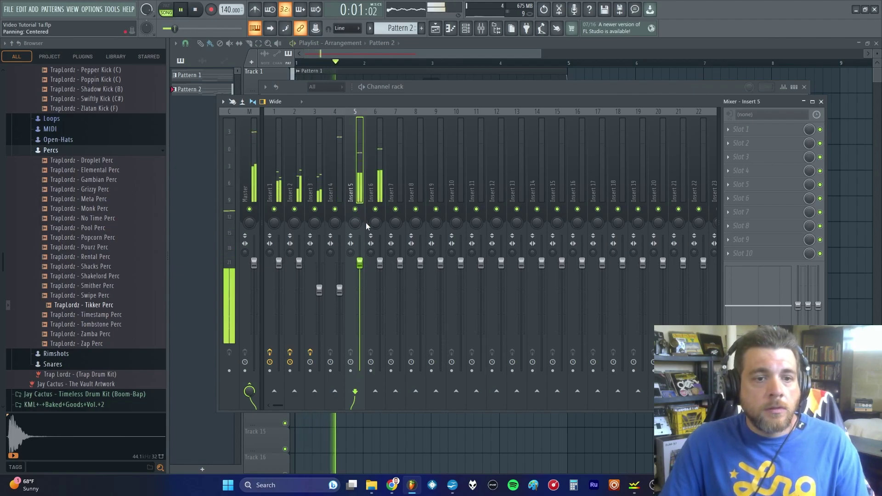
right_click(355, 210)
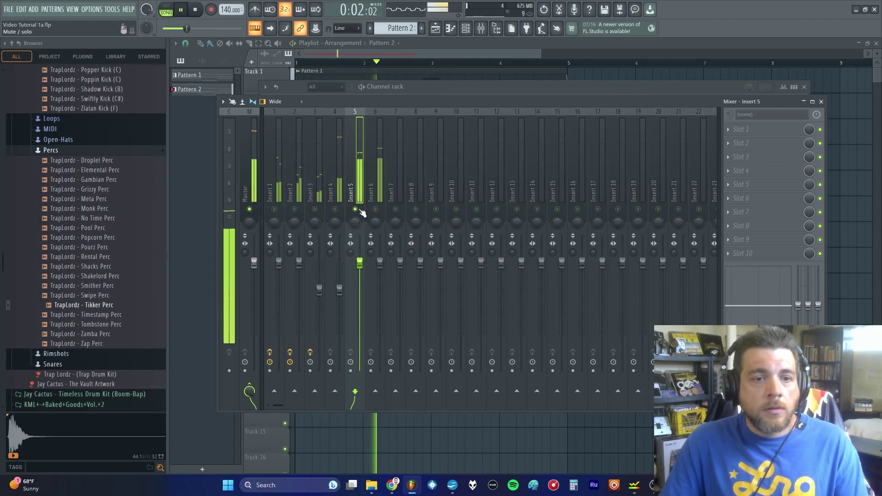
left_click(731, 129)
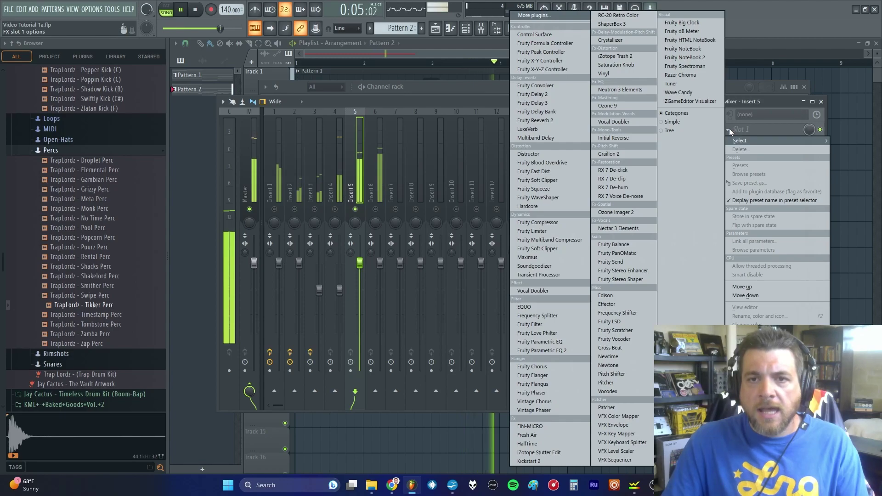
left_click(618, 64)
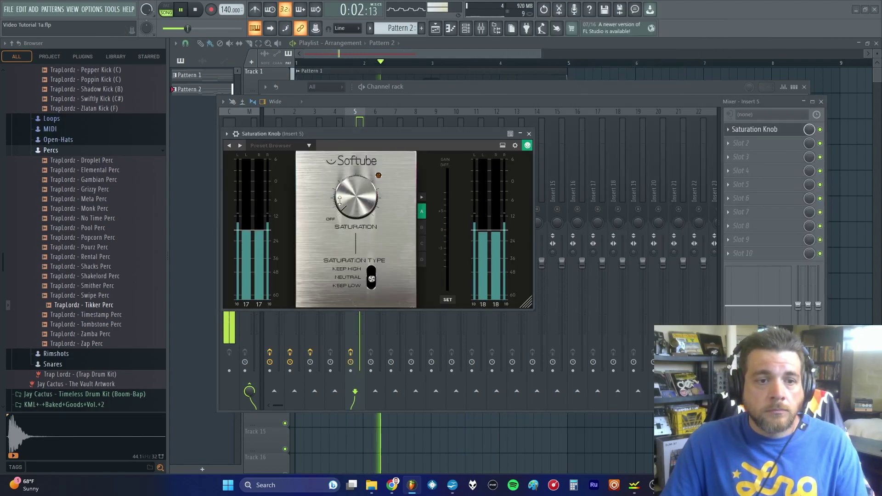
Set Insert 5's Saturation to 1.0, close the plugin and unsolo the track
left_click_drag(340, 200, 341, 199)
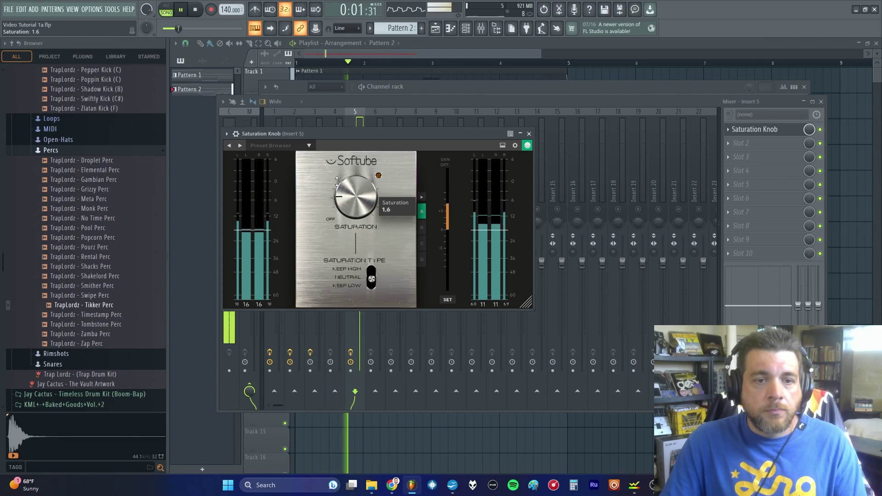
left_click_drag(338, 184, 338, 184)
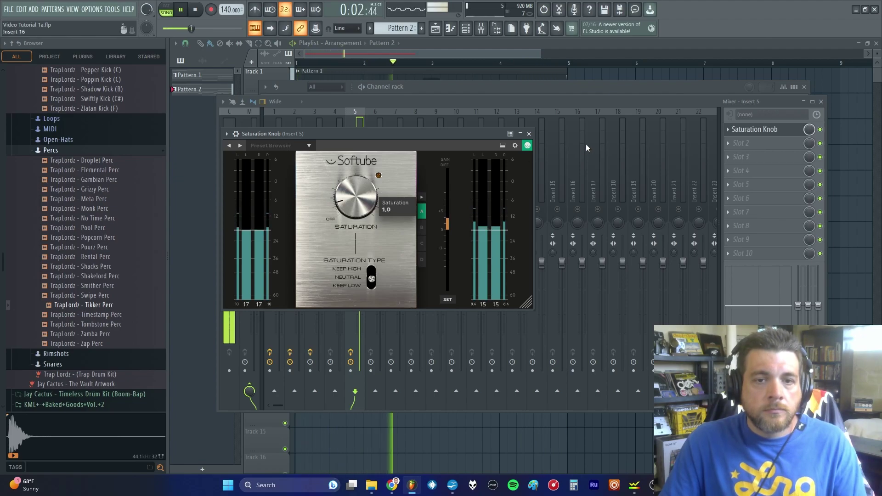
left_click(528, 134)
right_click(355, 210)
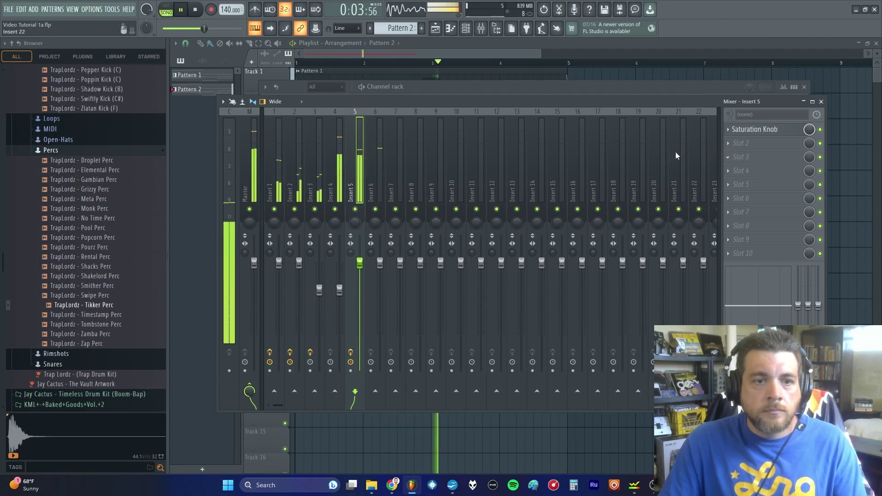
Solo Insert 6 and load Fruity Reeverb 2 into its first effect slot
left_click(377, 212)
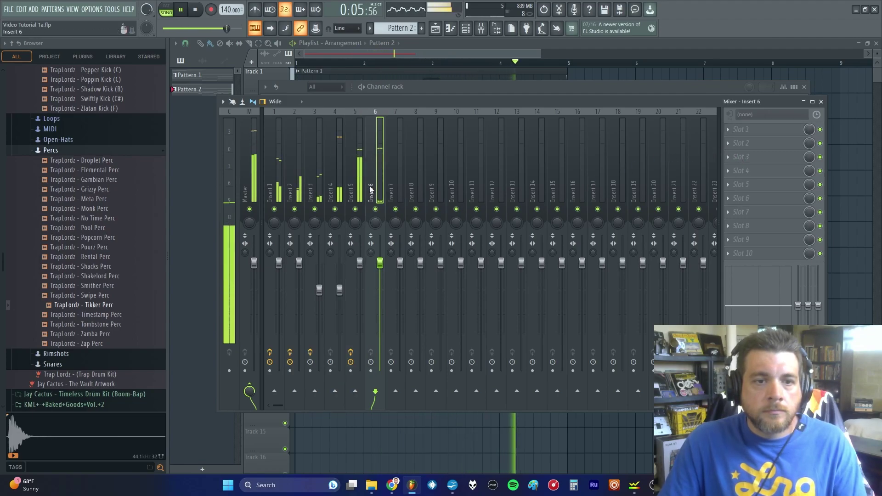
right_click(375, 210)
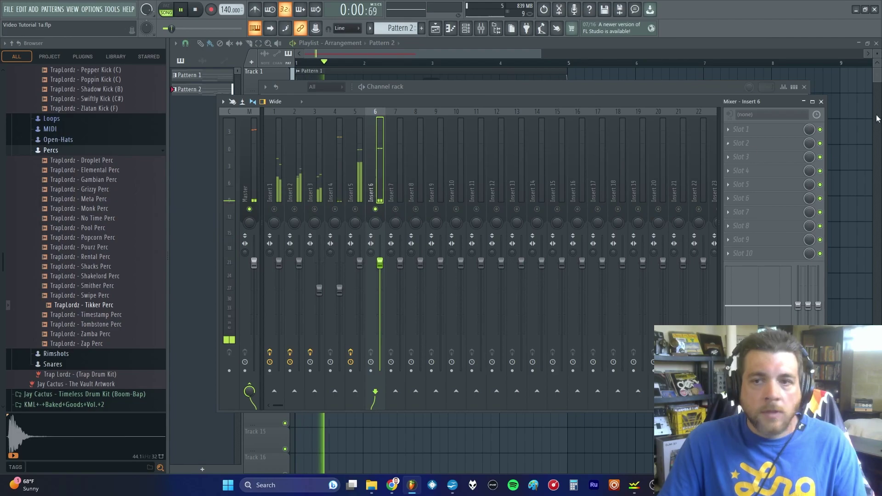
left_click(740, 132)
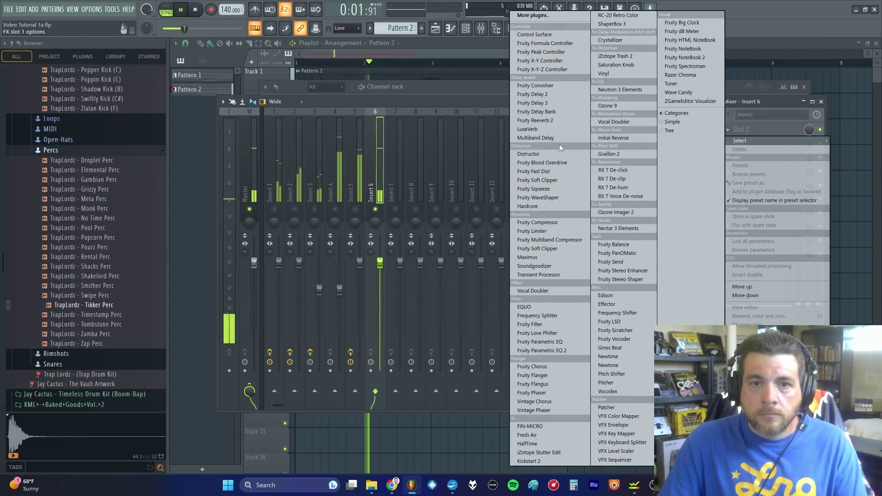
left_click(553, 122)
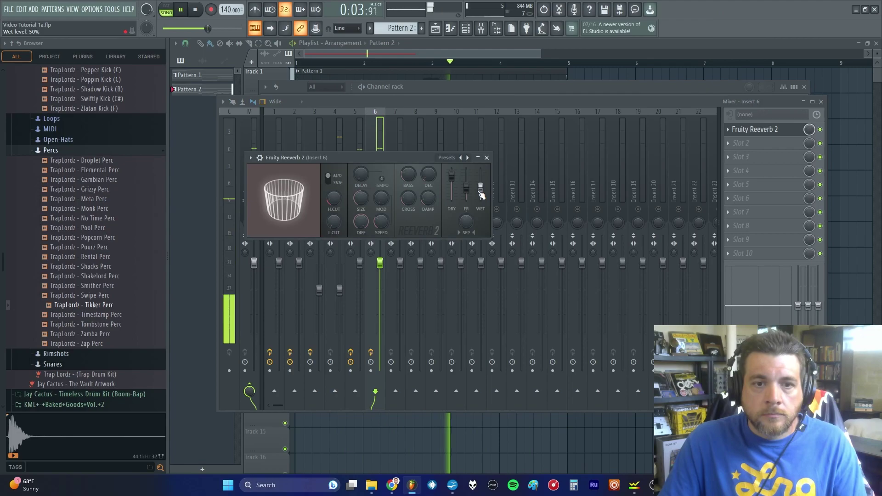
Adjust the reverb's room size on Insert 6 and lower its wet level to 10%
mouse_move(360, 198)
left_mouse_down()
mouse_move(360, 171)
mouse_move(361, 199)
left_mouse_up()
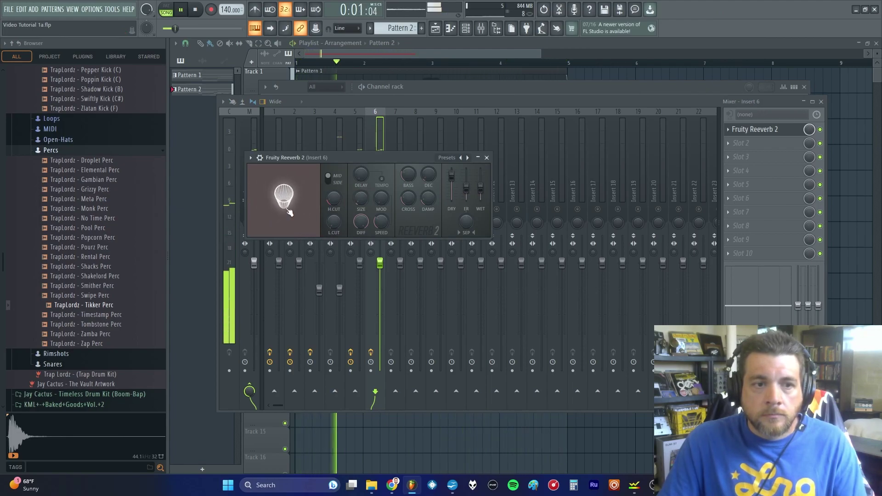
mouse_move(289, 212)
left_mouse_down()
mouse_move(285, 202)
mouse_move(294, 212)
left_mouse_up()
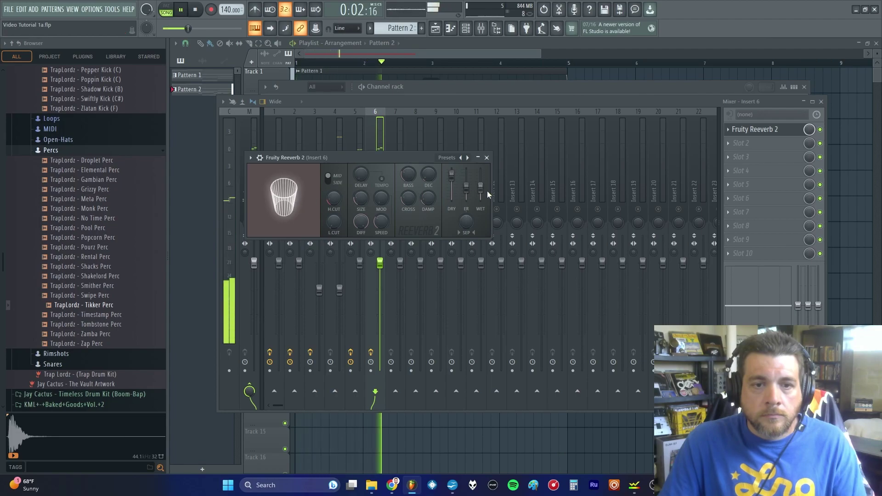
left_click_drag(483, 193, 483, 205)
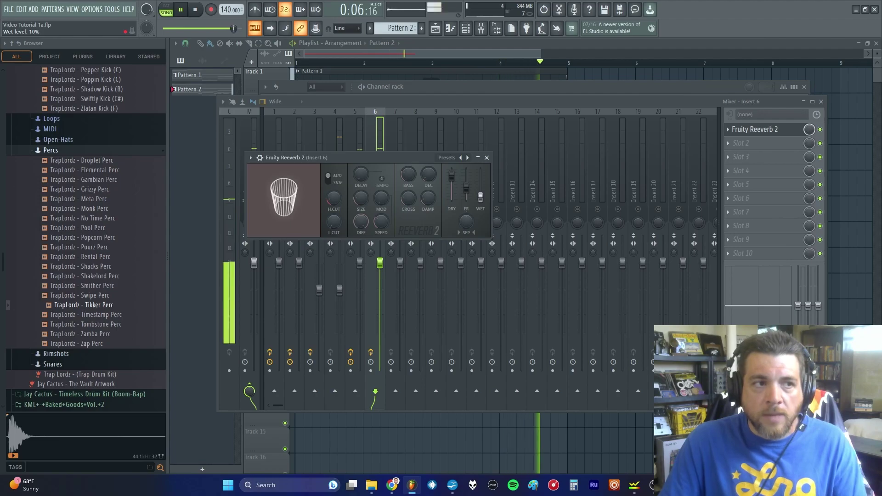
left_click_drag(483, 206, 482, 197)
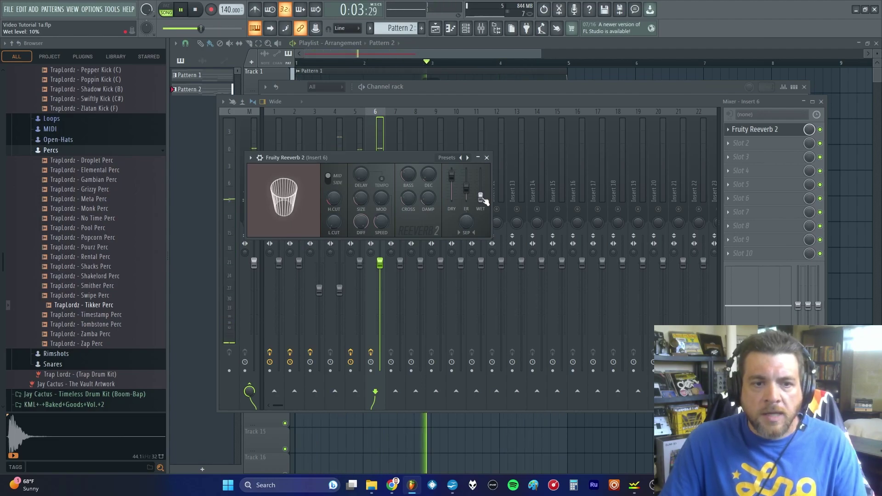
Adjust the reverb's low cut slightly, close the plugin, unsolo Insert 6 and reduce the effect's mix level
left_click_drag(335, 222, 336, 217)
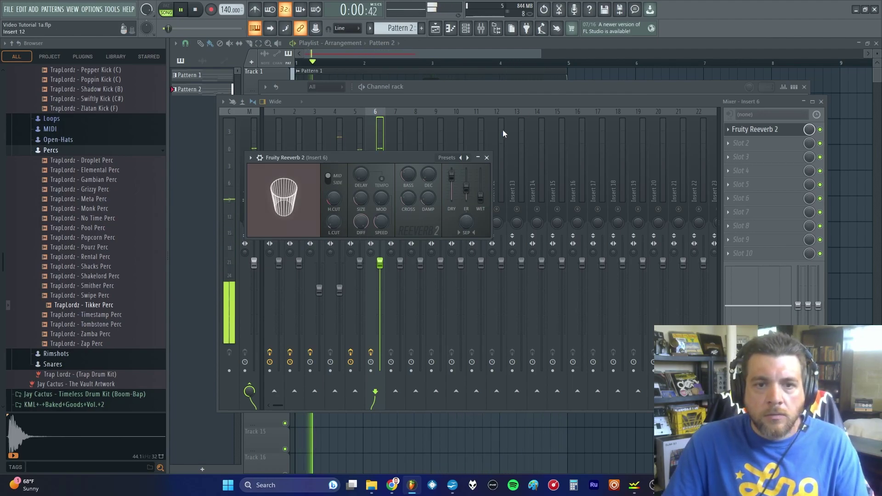
left_click(487, 157)
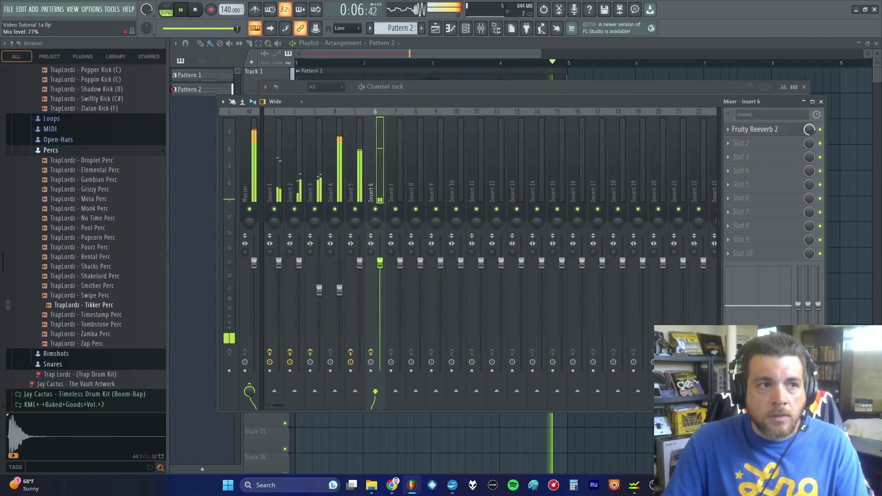
left_click_drag(809, 130, 809, 134)
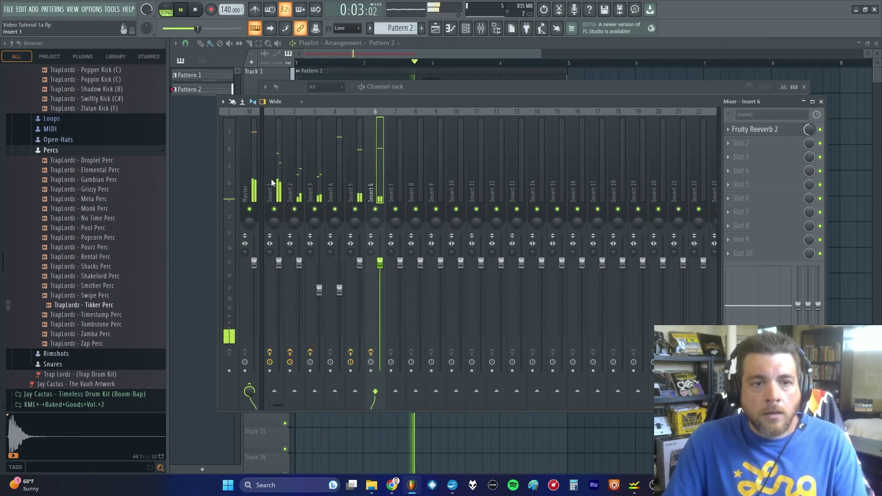
Restart playback, check Insert 4's level and raise the Insert 2 fader slightly above its default
left_click(199, 12)
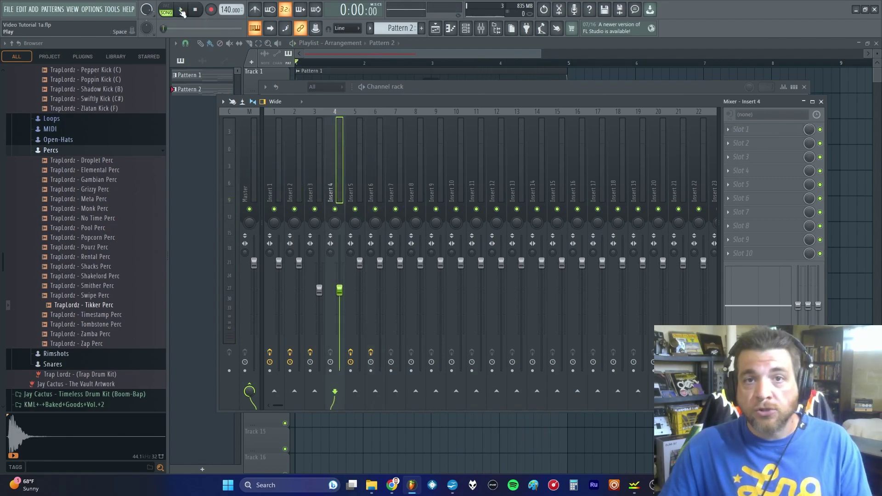
left_click(182, 12)
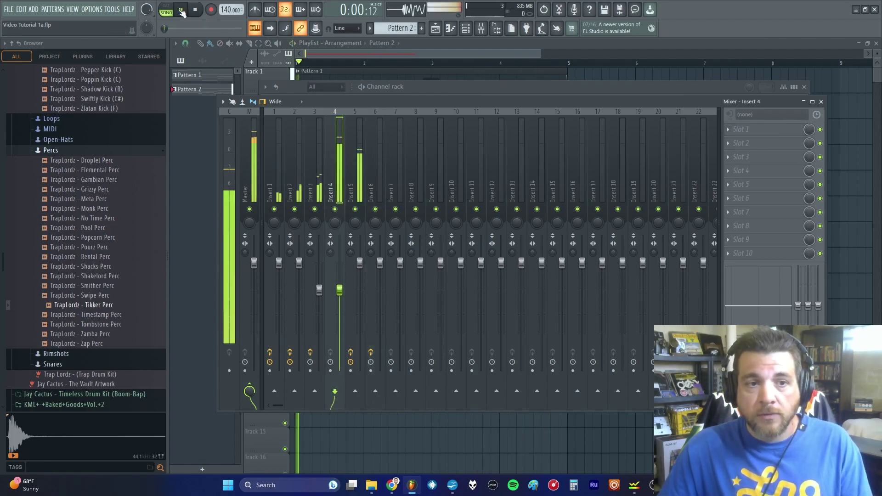
mouse_move(339, 289)
left_mouse_down()
mouse_move(340, 299)
mouse_move(340, 290)
left_mouse_up()
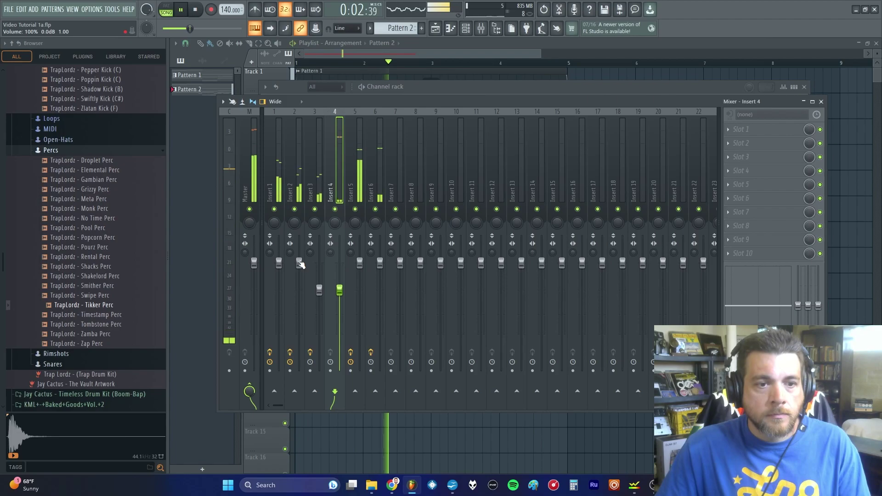
left_click_drag(300, 263, 299, 261)
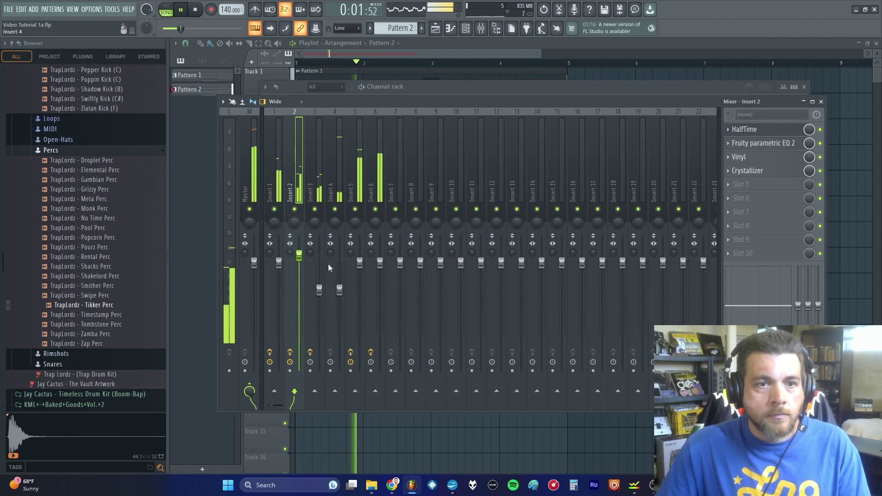
Lower the Insert 5 fader slightly and raise the Insert 1 fader slightly to balance the mix
left_click(359, 262)
left_click_drag(359, 262, 360, 266)
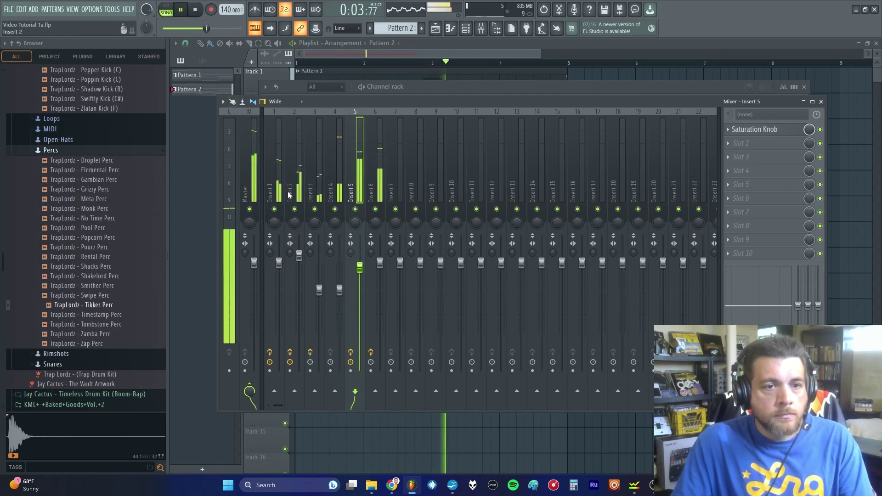
left_click(279, 263)
left_click_drag(278, 263, 278, 253)
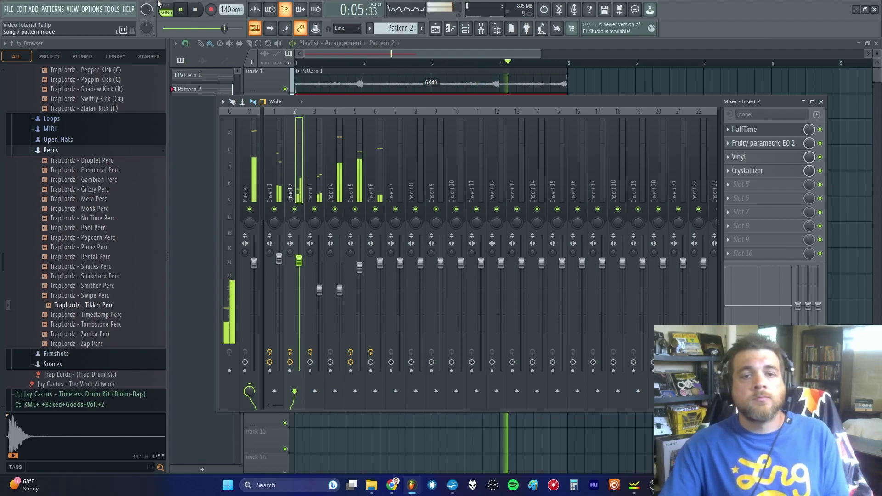
Close the mixer and enlarge the playlist's track height
left_click(820, 102)
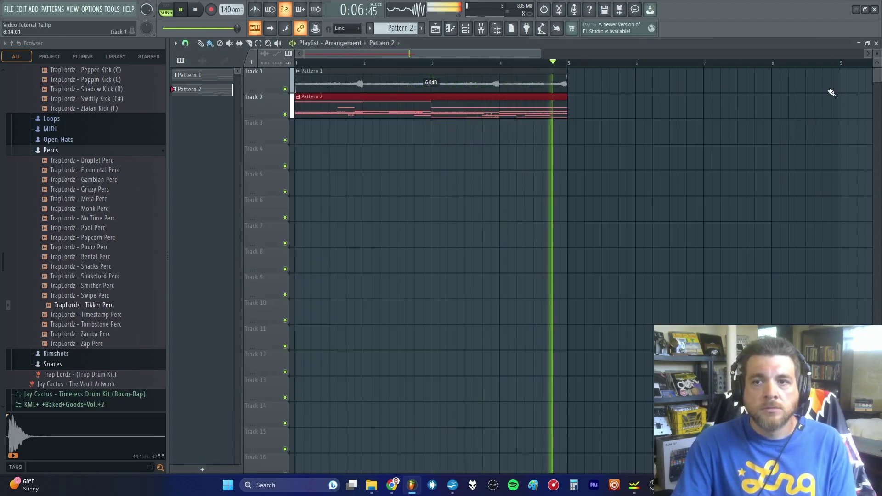
left_click_drag(877, 53, 877, 55)
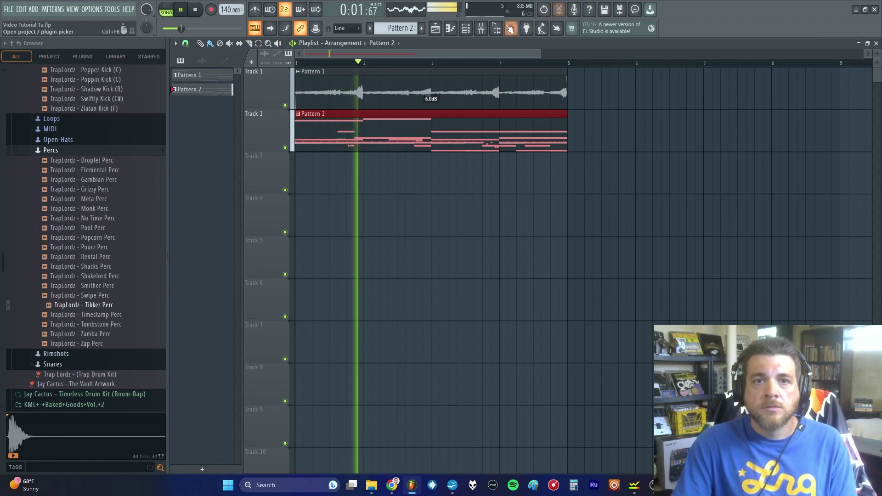